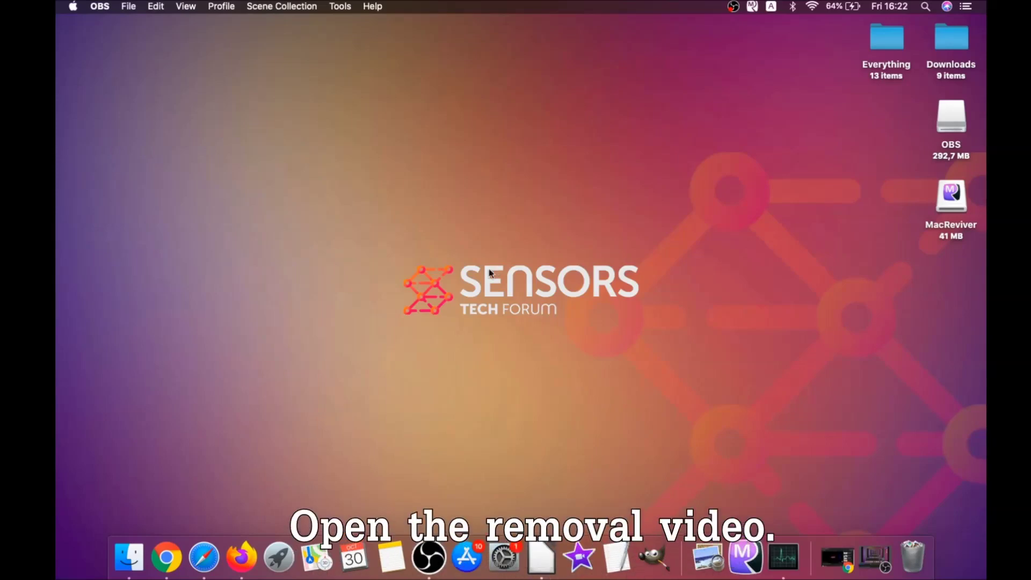
Download the SpyHunter-1.2 .dmg via Download (MAC) on the removal guide and open it.
{"action": "left_click", "coordinate": [167, 557]}
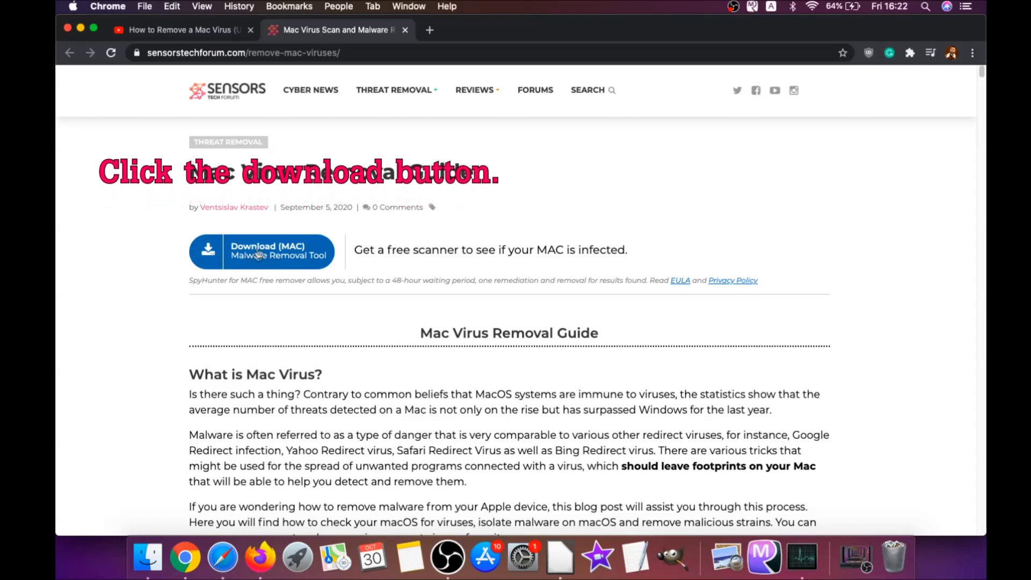
{"action": "left_click", "coordinate": [266, 255]}
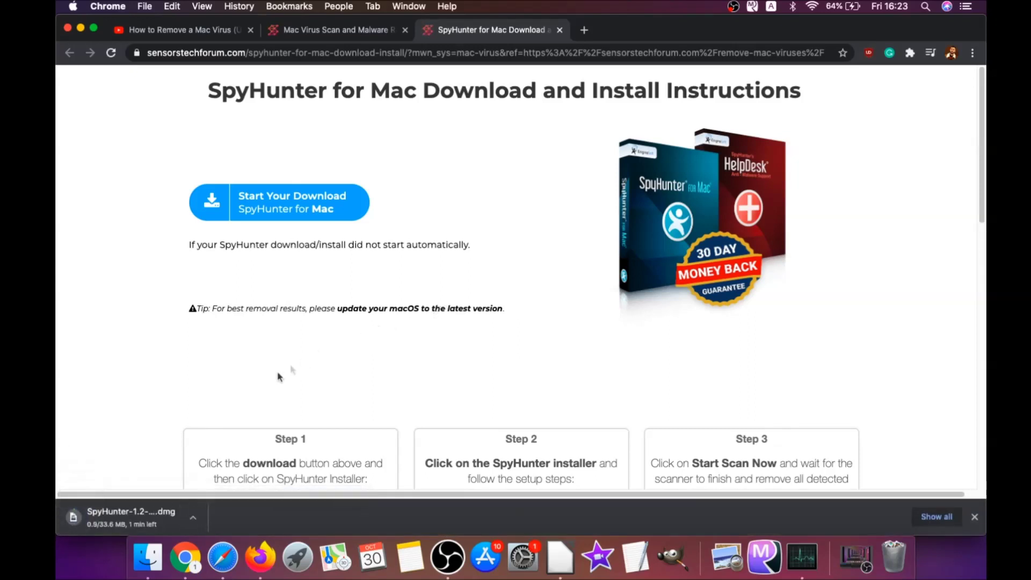
{"action": "left_click", "coordinate": [105, 516]}
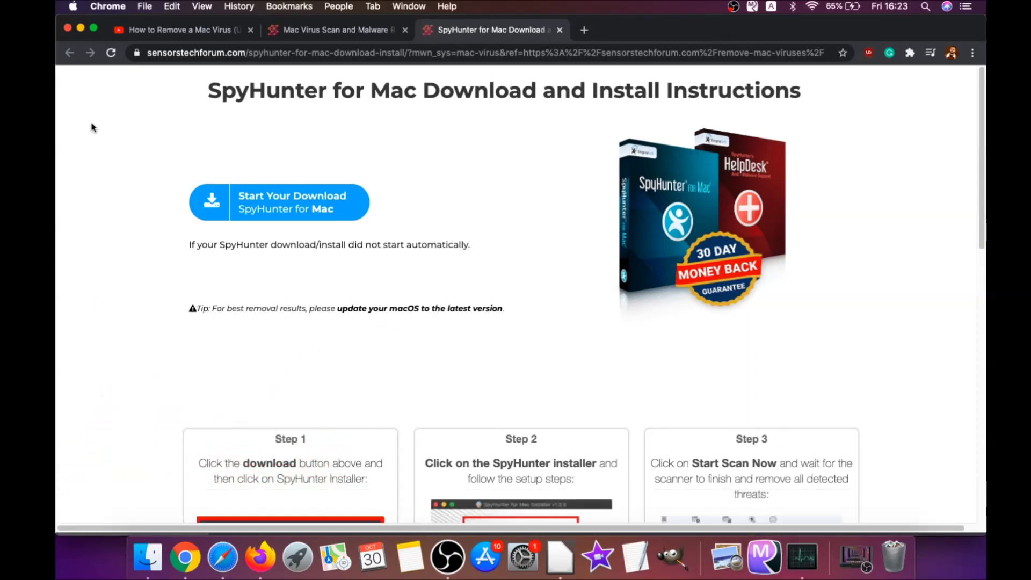
Launch Install SpyHunter for Mac.app from the mounted disk image and approve opening it.
{"action": "left_click", "coordinate": [80, 28]}
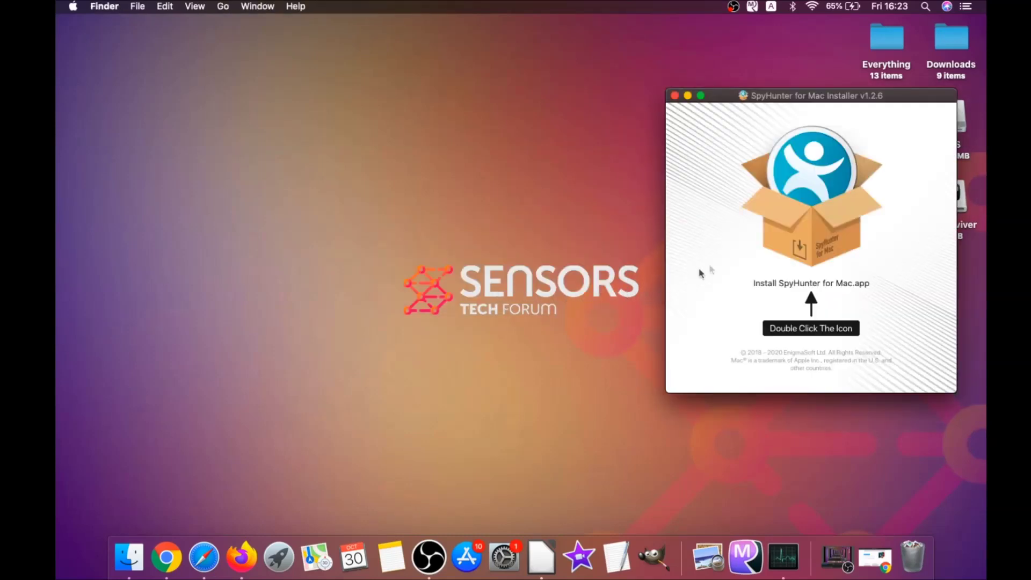
{"action": "double_click", "coordinate": [801, 229]}
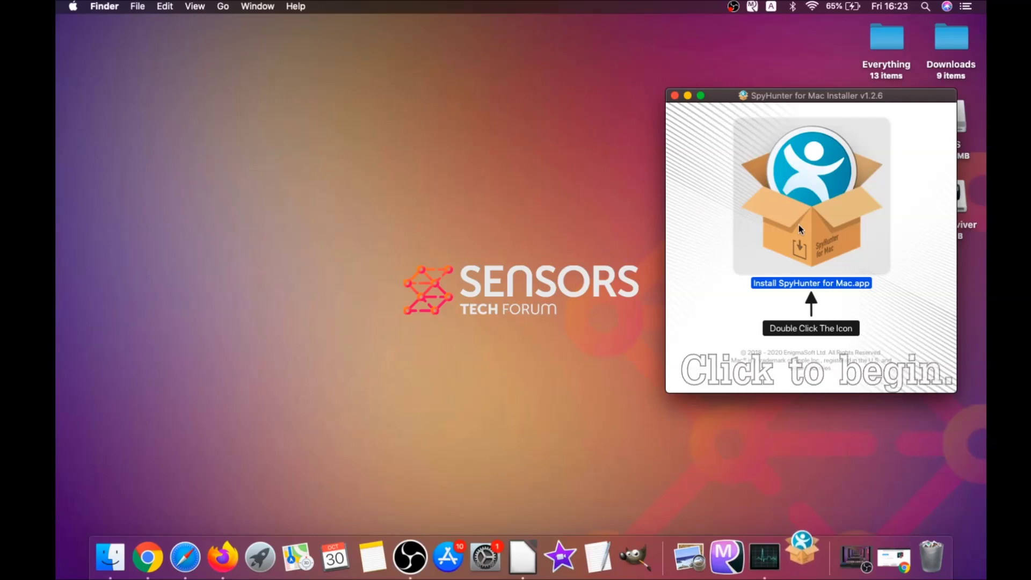
{"action": "left_click", "coordinate": [688, 96]}
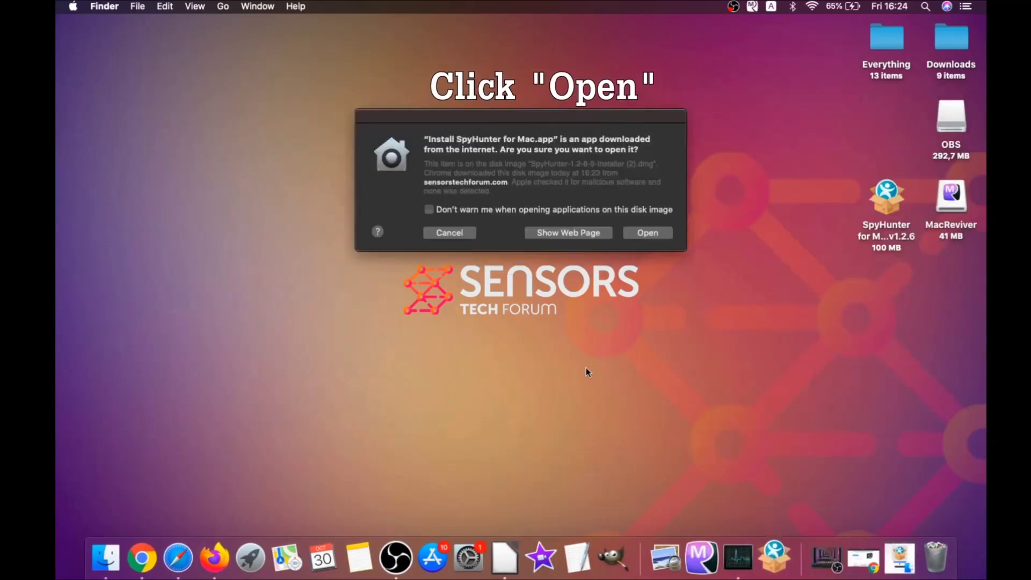
{"action": "left_click", "coordinate": [635, 233]}
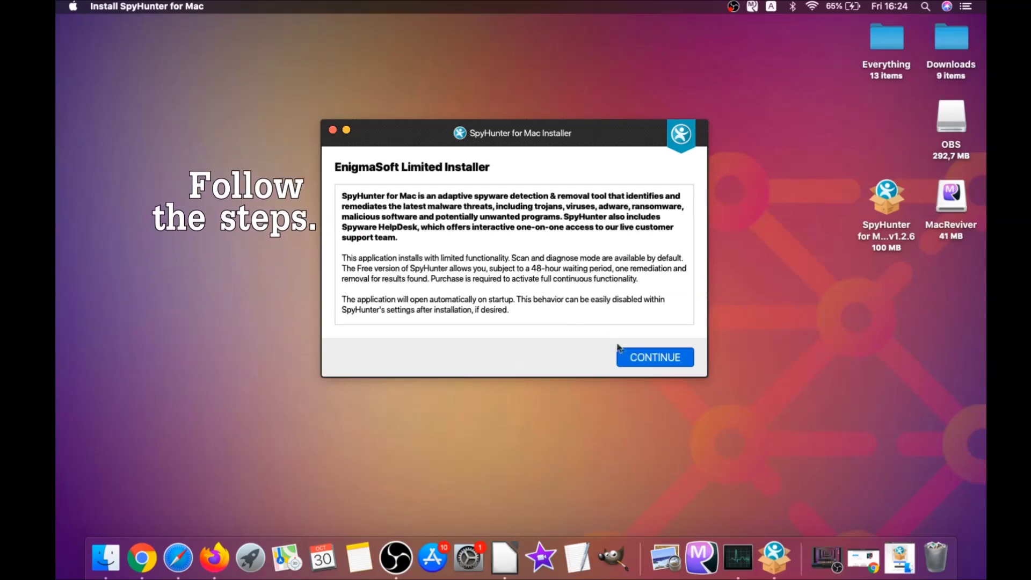
Accept the EULA, install SpyHunter for Mac, and start the first threat scan.
{"action": "left_click", "coordinate": [634, 352]}
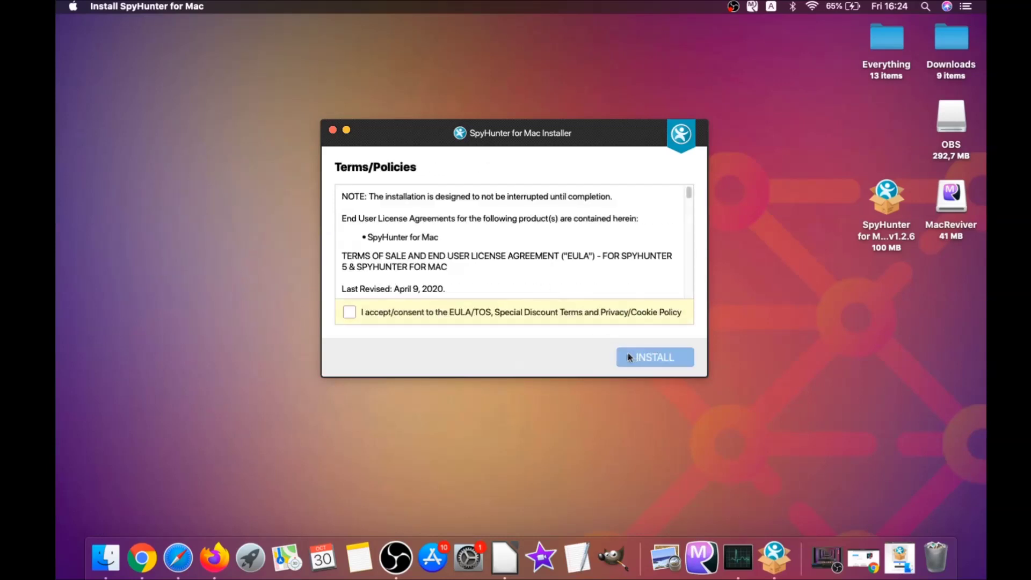
{"action": "left_click", "coordinate": [350, 312]}
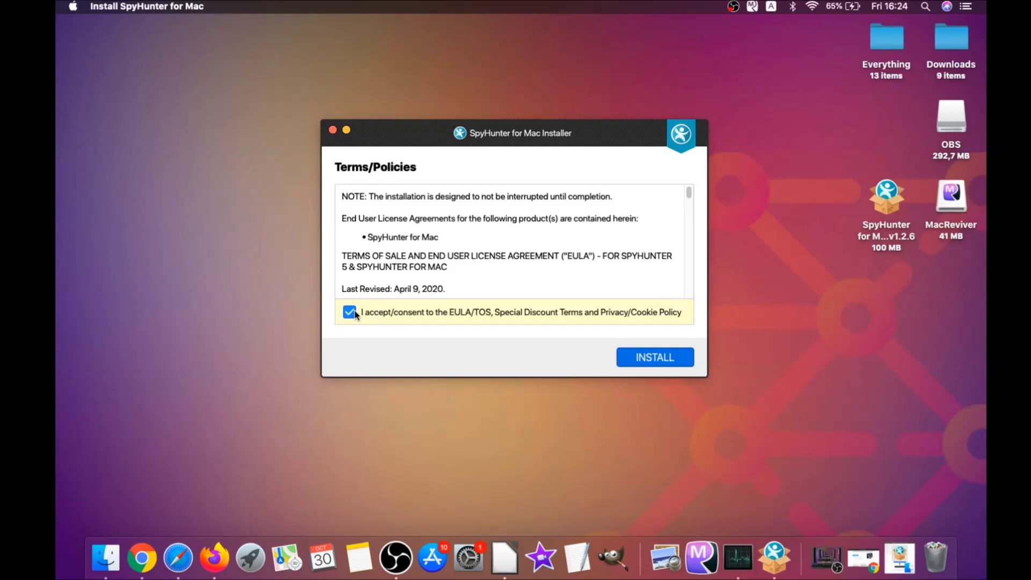
{"action": "left_click", "coordinate": [629, 358]}
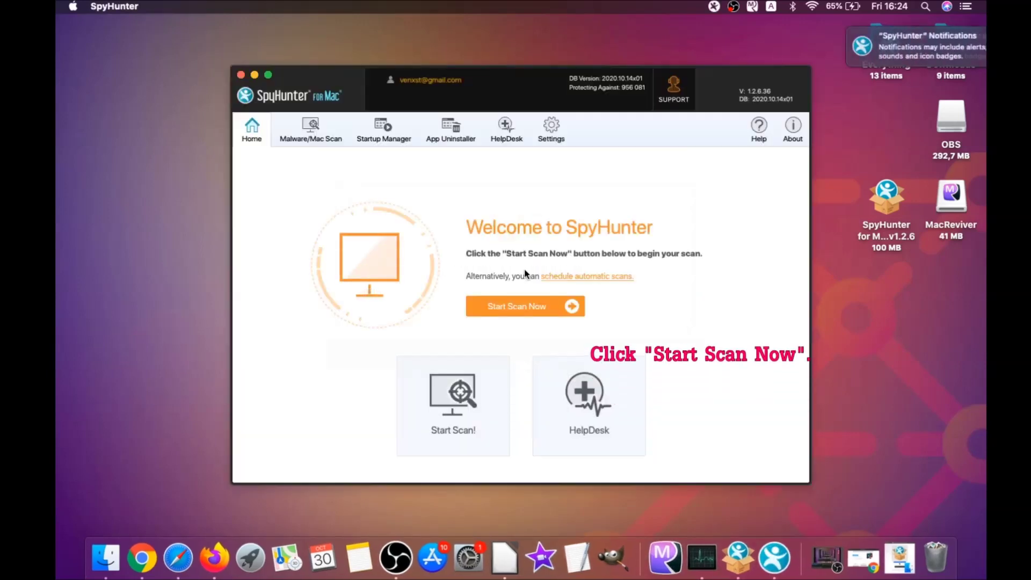
{"action": "left_click", "coordinate": [523, 305]}
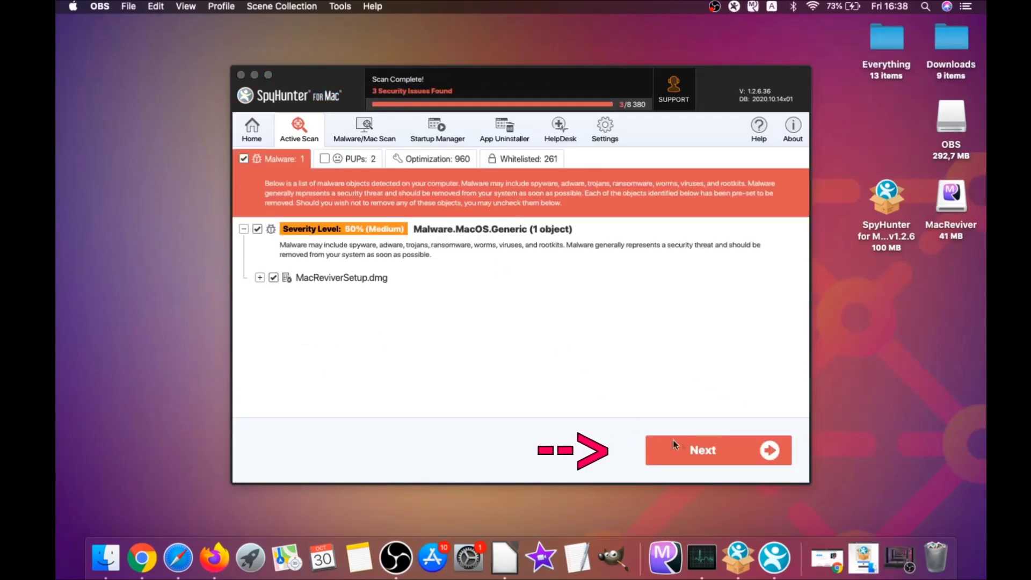
Remove the MacReviverSetup.dmg malware, then the two MacReviver PUPs, and finish.
{"action": "left_click", "coordinate": [708, 454]}
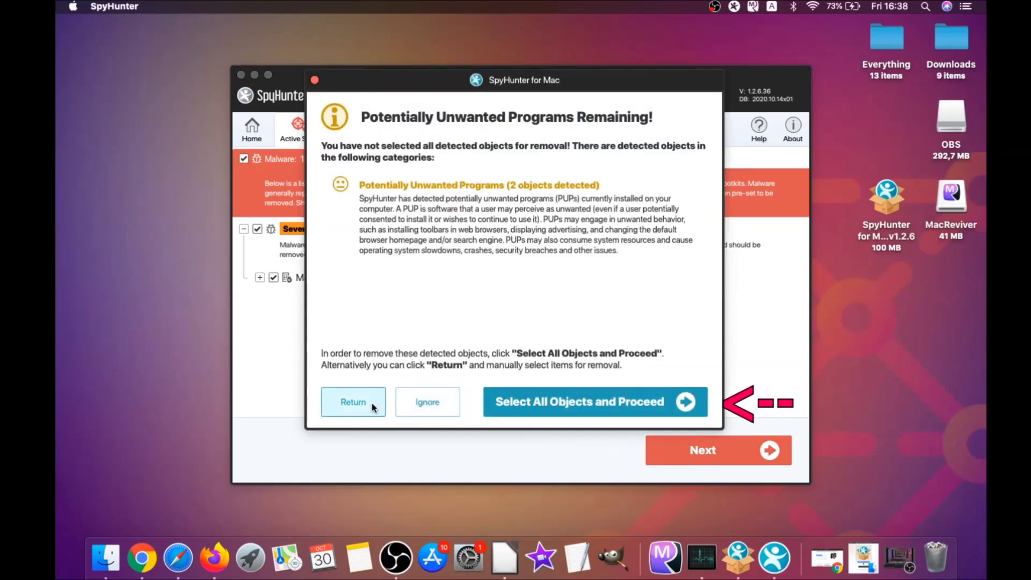
{"action": "left_click", "coordinate": [416, 407]}
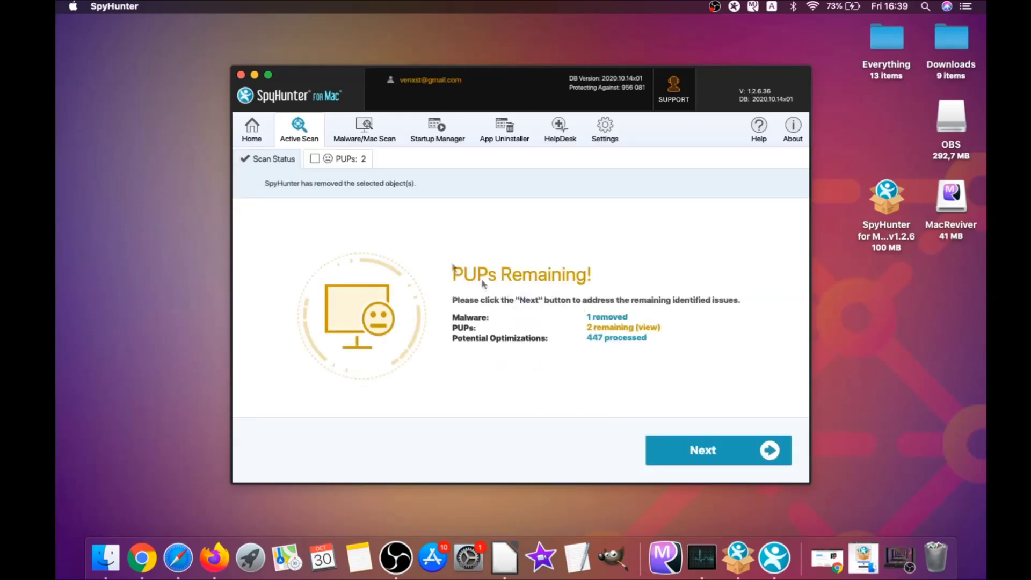
{"action": "left_click", "coordinate": [348, 159]}
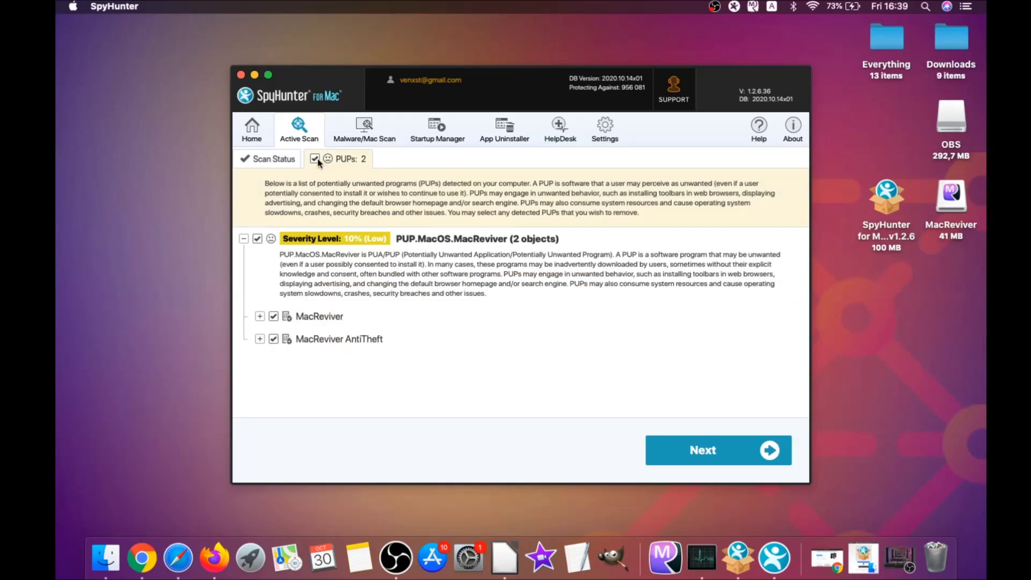
{"action": "left_click", "coordinate": [714, 440]}
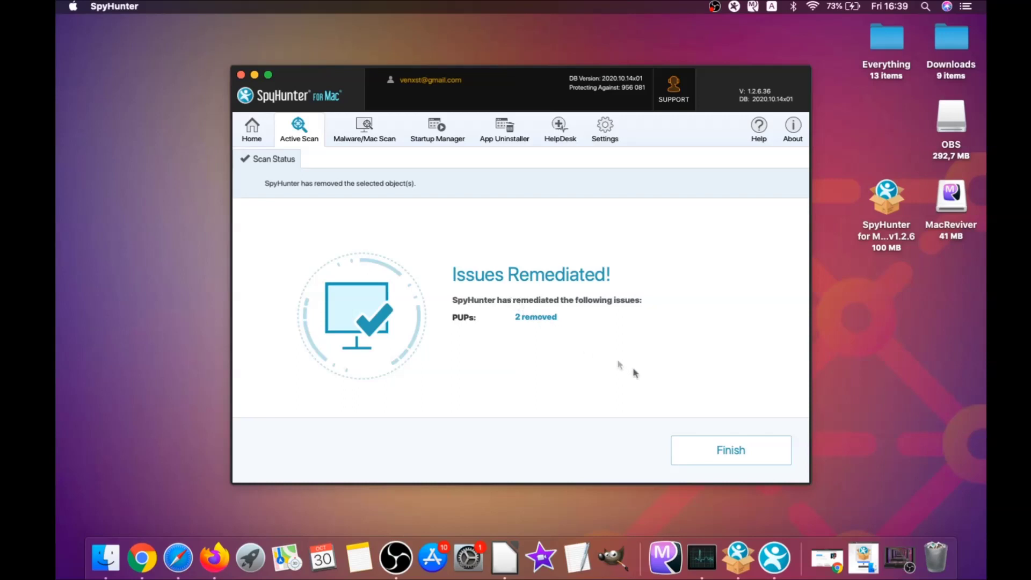
{"action": "left_click", "coordinate": [736, 451]}
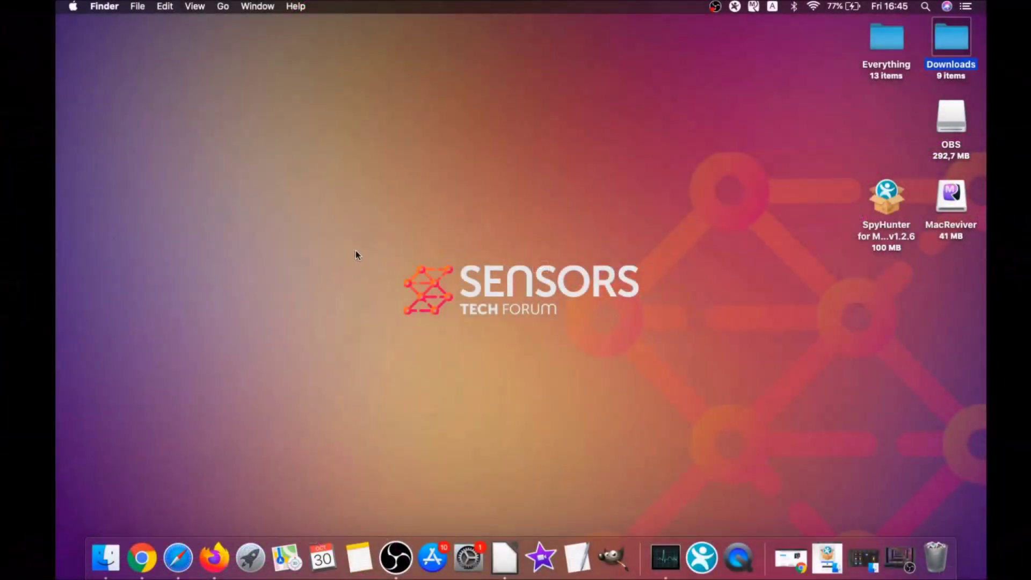
Move MacReviver.app from the Applications folder to the Bin.
{"action": "left_click", "coordinate": [223, 6]}
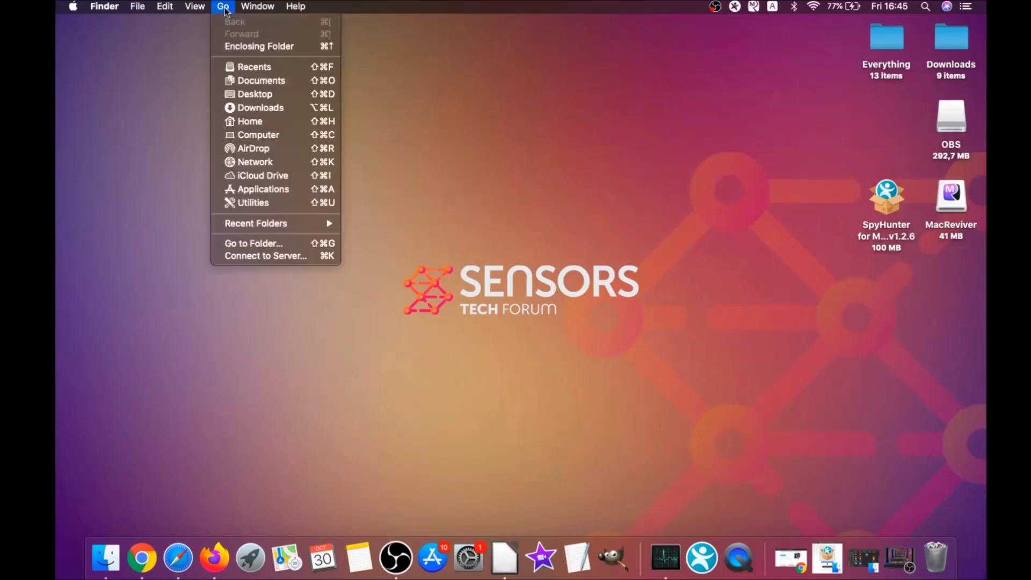
{"action": "left_click", "coordinate": [259, 189]}
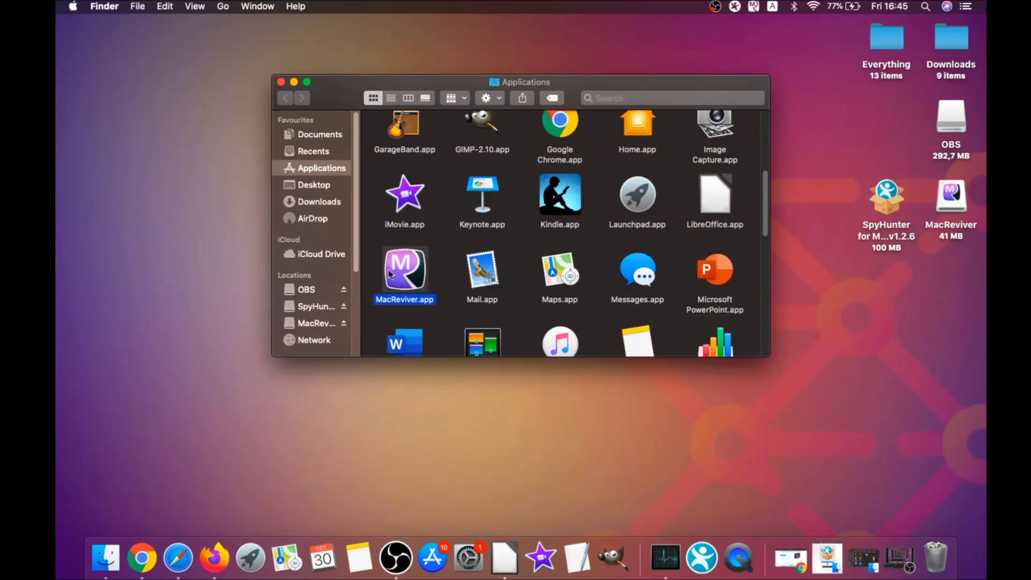
{"action": "left_click_drag", "start_coordinate": [390, 273], "coordinate": [935, 549]}
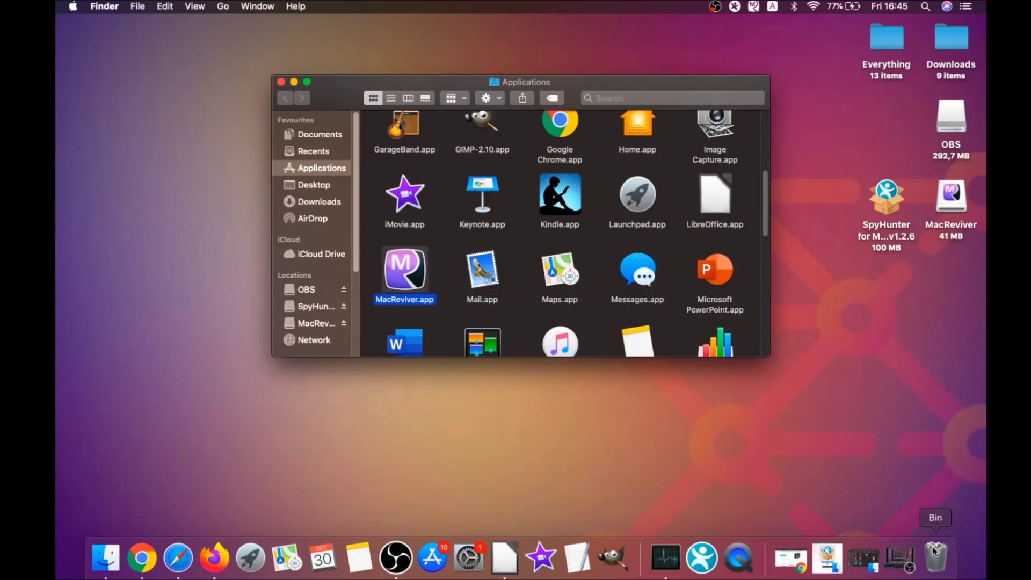
{"action": "left_click", "coordinate": [280, 83]}
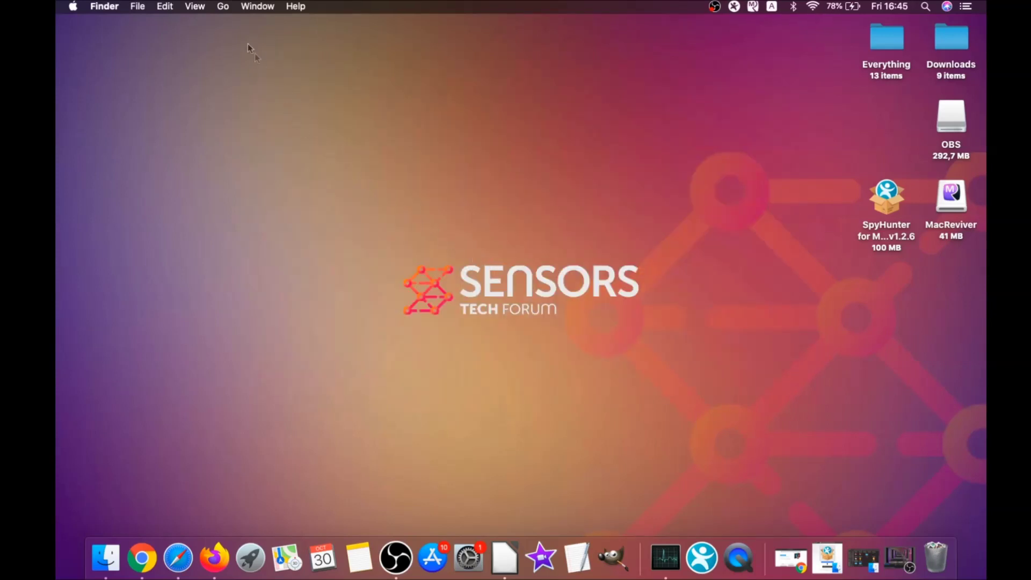
Launch Activity Monitor from the Utilities folder.
{"action": "left_click", "coordinate": [225, 7]}
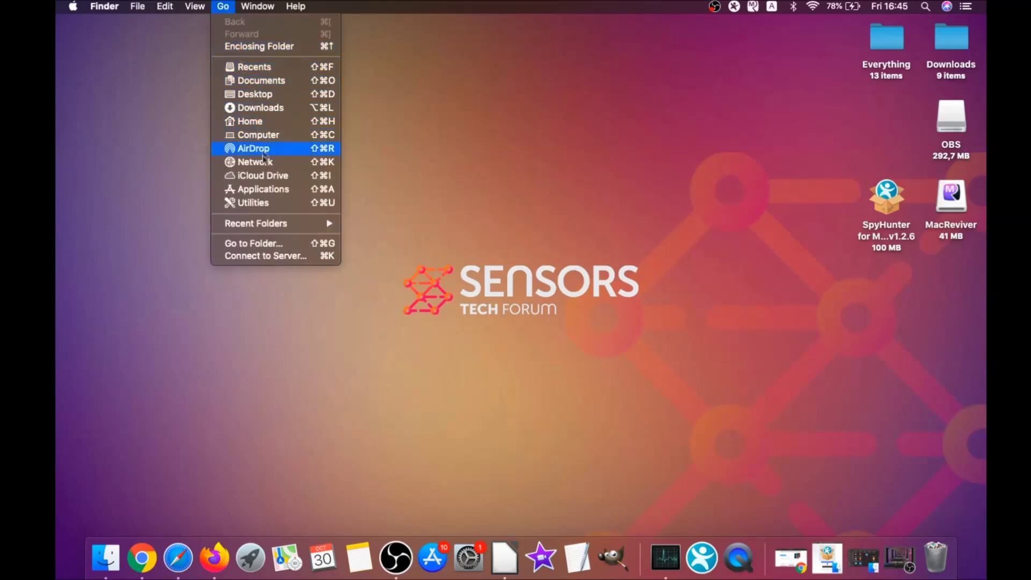
{"action": "left_click", "coordinate": [270, 204]}
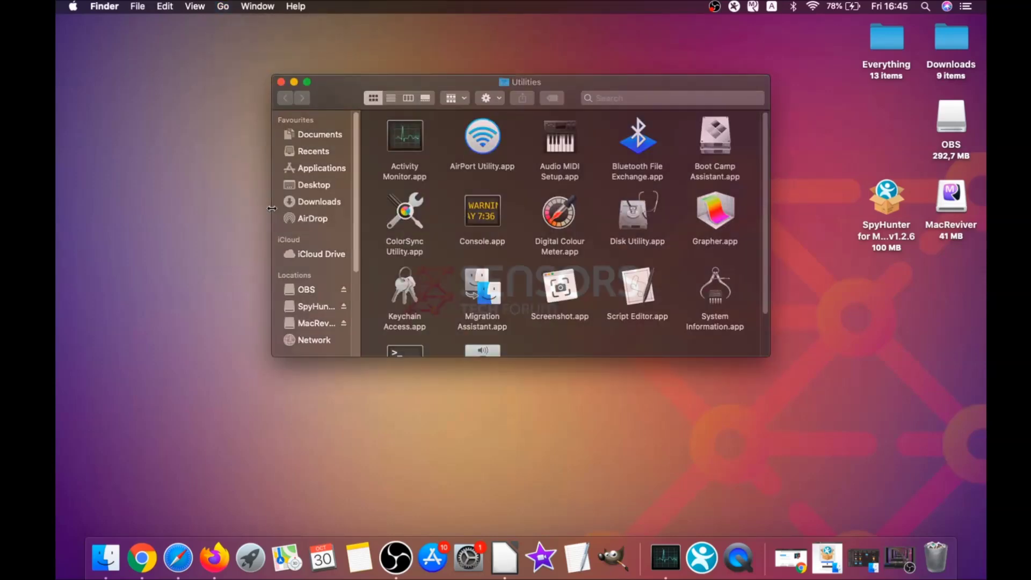
{"action": "double_click", "coordinate": [406, 143]}
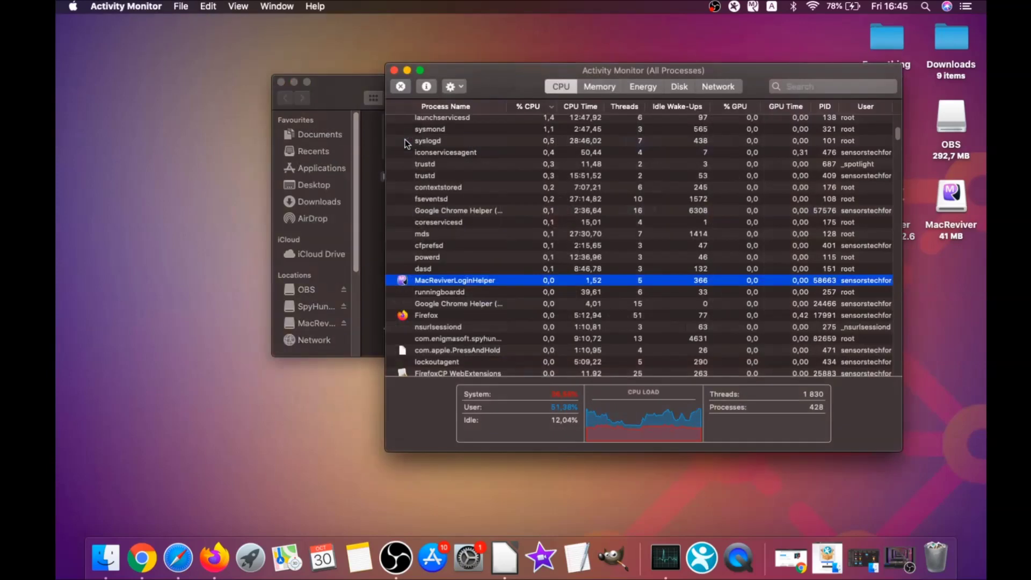
Force quit the lsd process in Activity Monitor.
{"action": "left_click", "coordinate": [438, 283]}
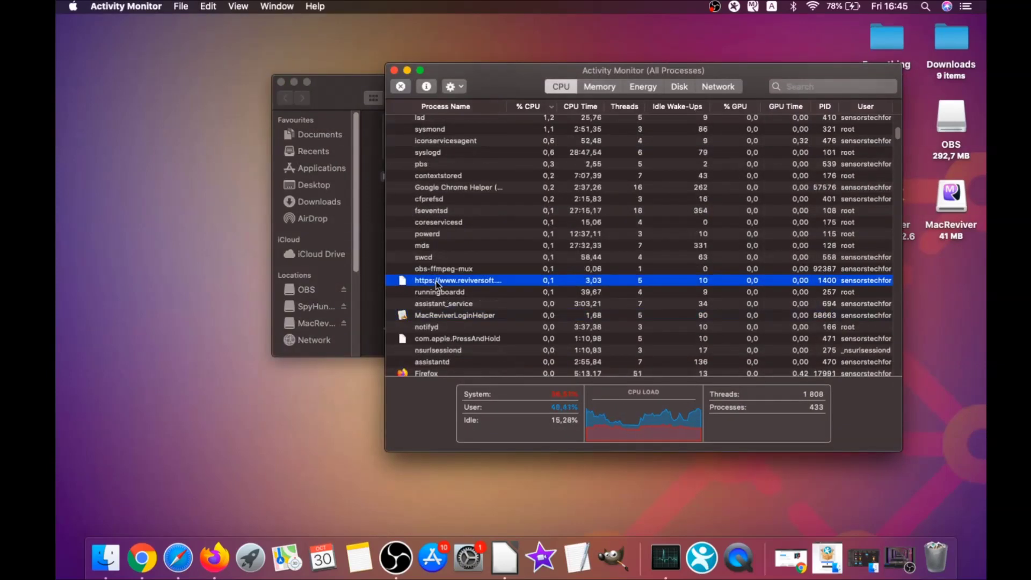
{"action": "scroll", "coordinate": [439, 283], "scroll_direction": "down", "scroll_amount": 5}
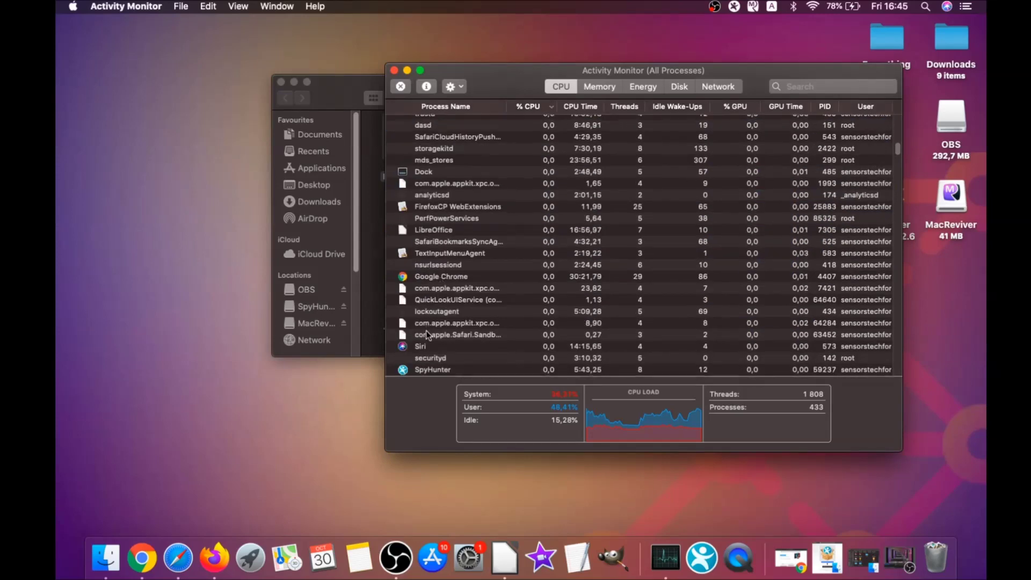
{"action": "scroll", "coordinate": [430, 324], "scroll_direction": "up", "scroll_amount": 5}
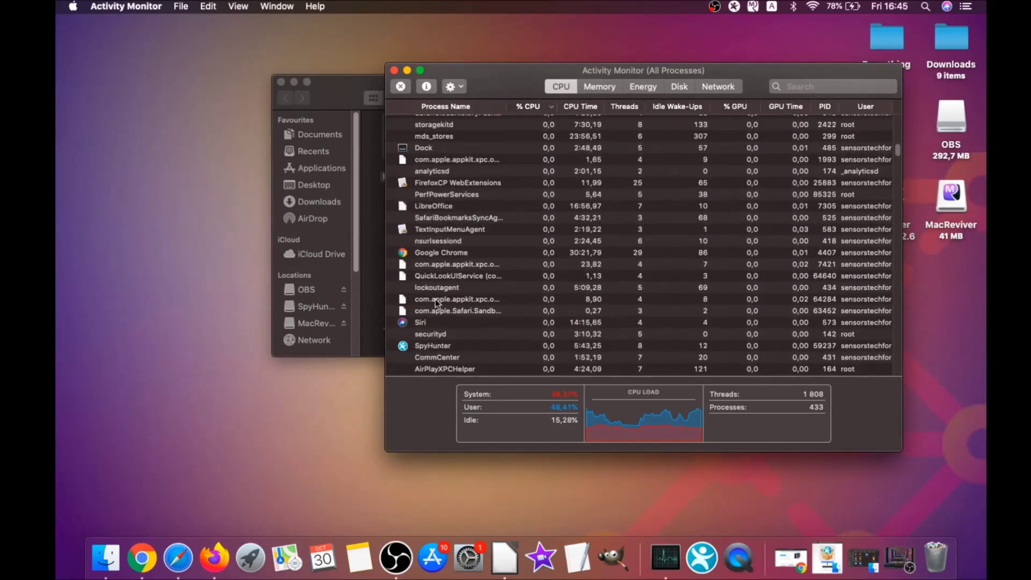
{"action": "scroll", "coordinate": [435, 298], "scroll_direction": "up", "scroll_amount": 5}
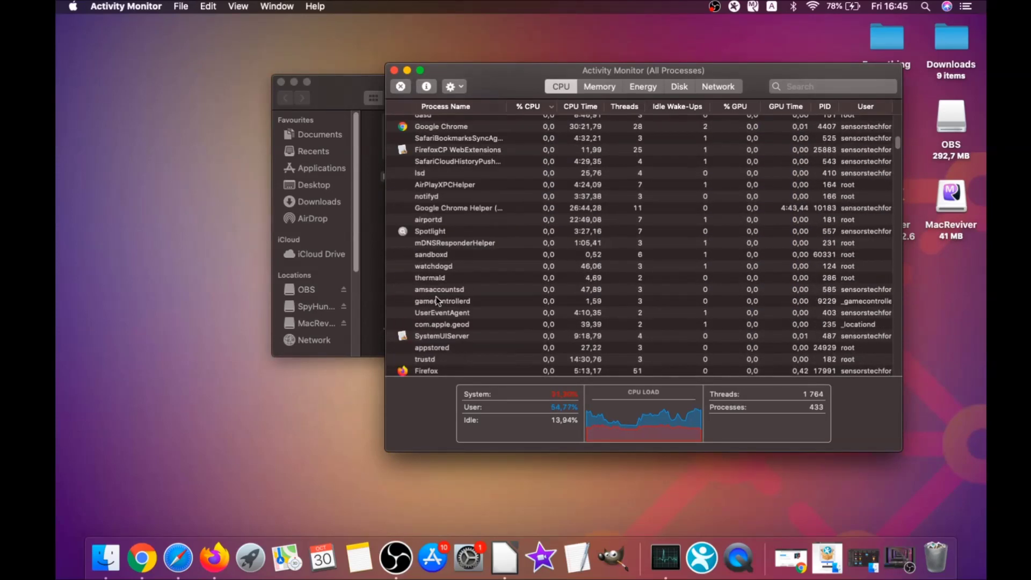
{"action": "left_click", "coordinate": [431, 222]}
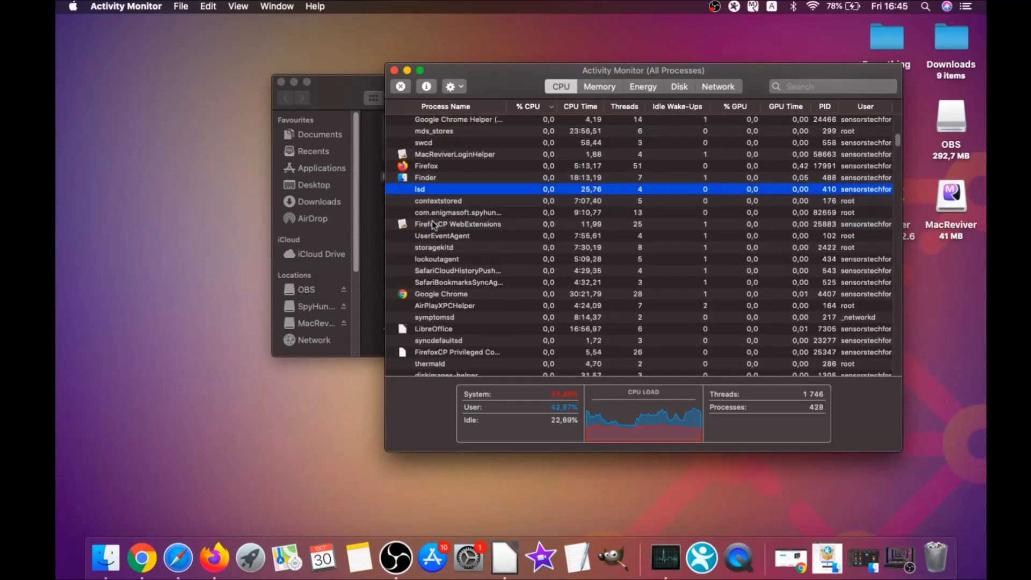
{"action": "left_click", "coordinate": [401, 86]}
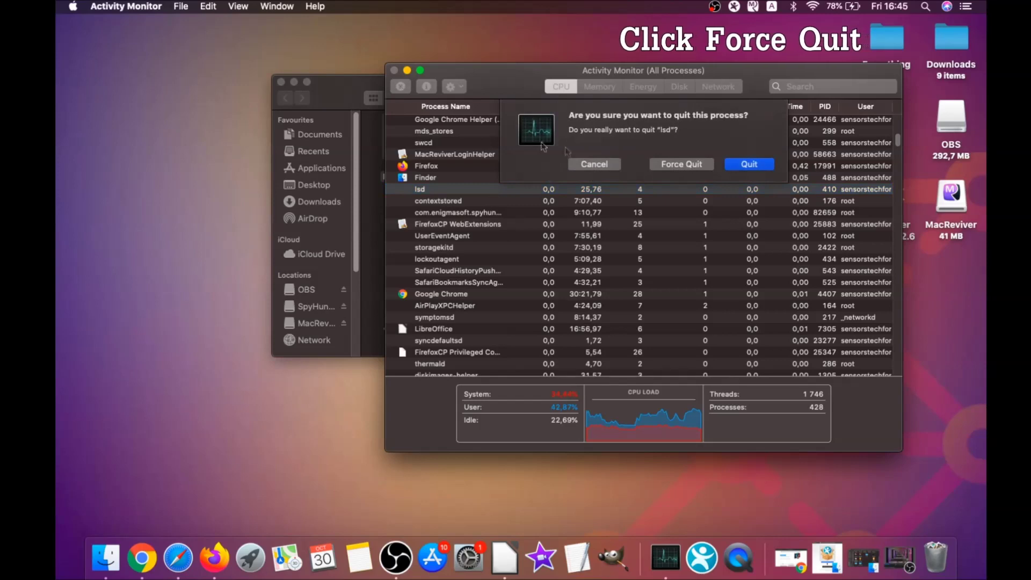
{"action": "left_click", "coordinate": [683, 163]}
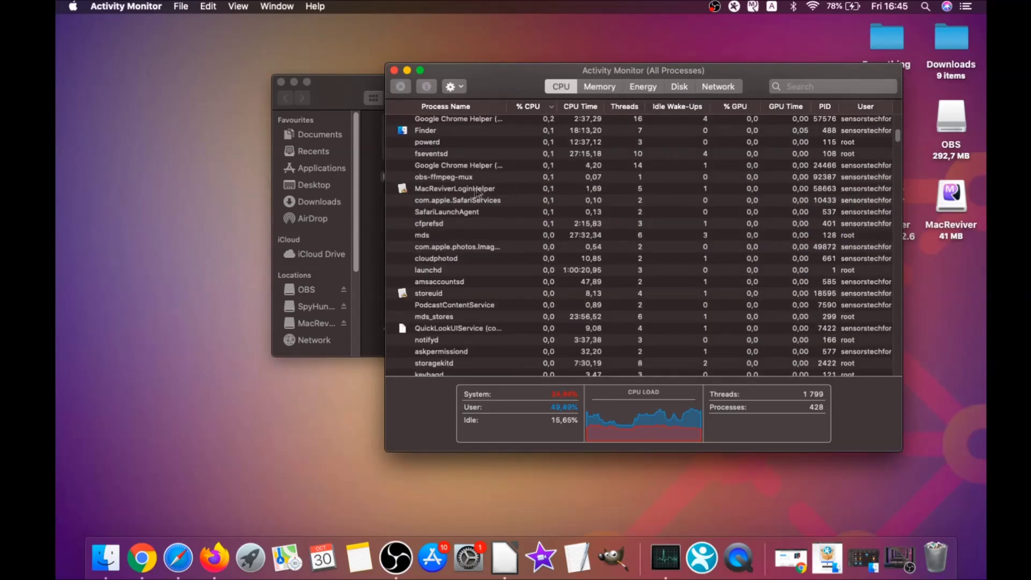
Force quit MacReviverLoginHelper, then close Activity Monitor and the Utilities window.
{"action": "left_click", "coordinate": [474, 191]}
{"action": "left_click", "coordinate": [405, 88]}
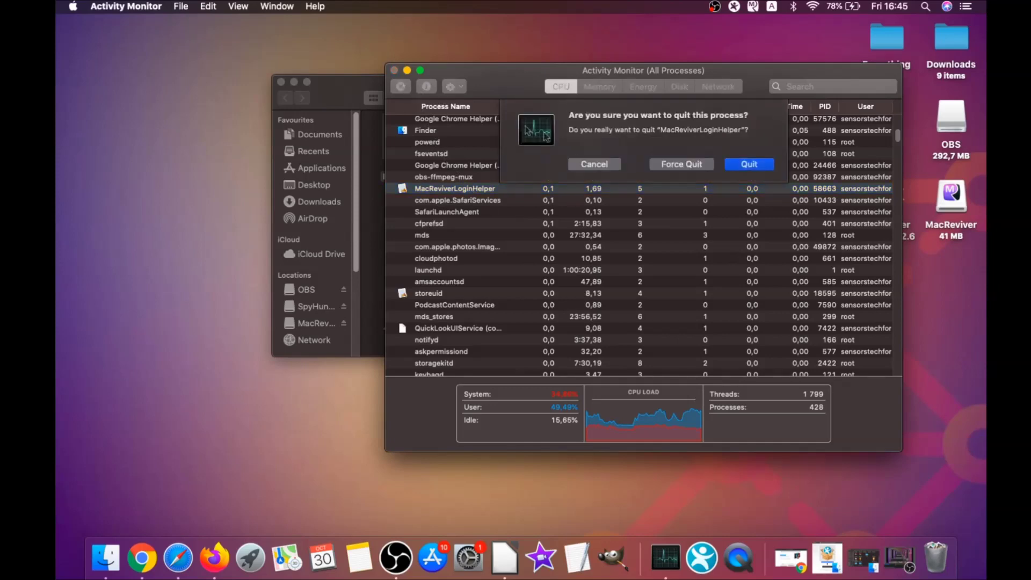
{"action": "left_click", "coordinate": [671, 164]}
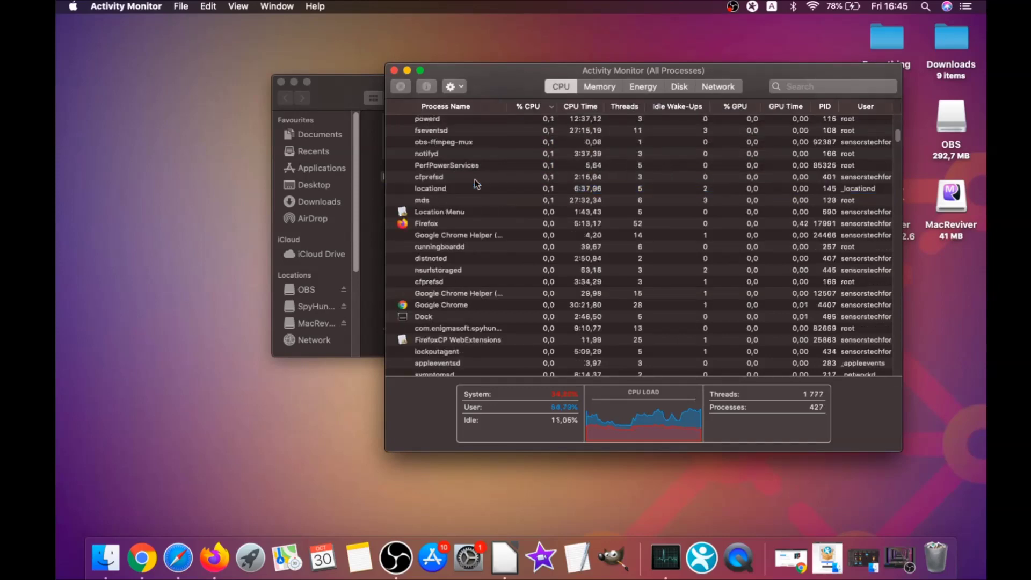
{"action": "scroll", "coordinate": [475, 184], "scroll_direction": "up", "scroll_amount": 5}
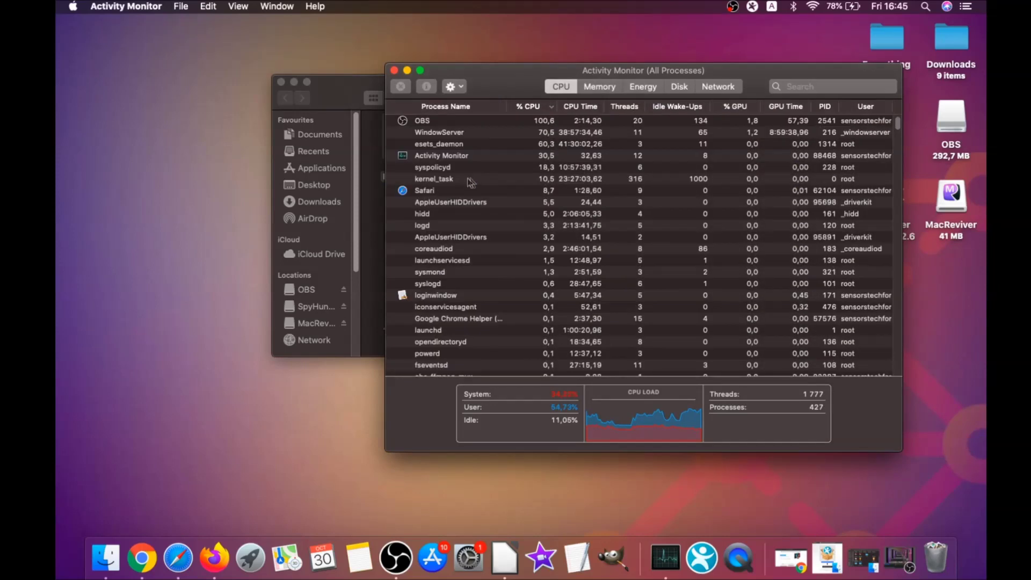
{"action": "left_click", "coordinate": [394, 69]}
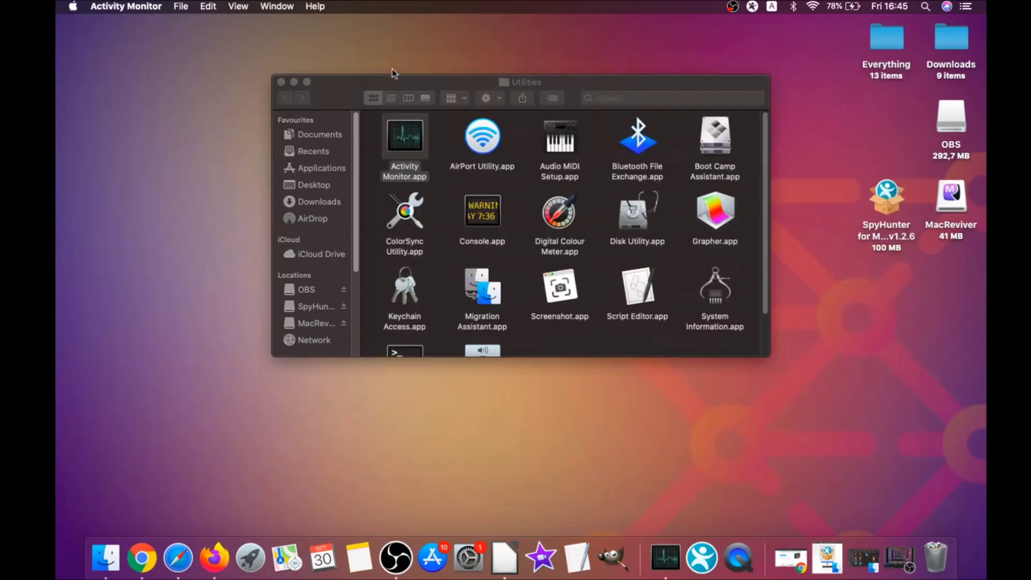
{"action": "left_click", "coordinate": [281, 82]}
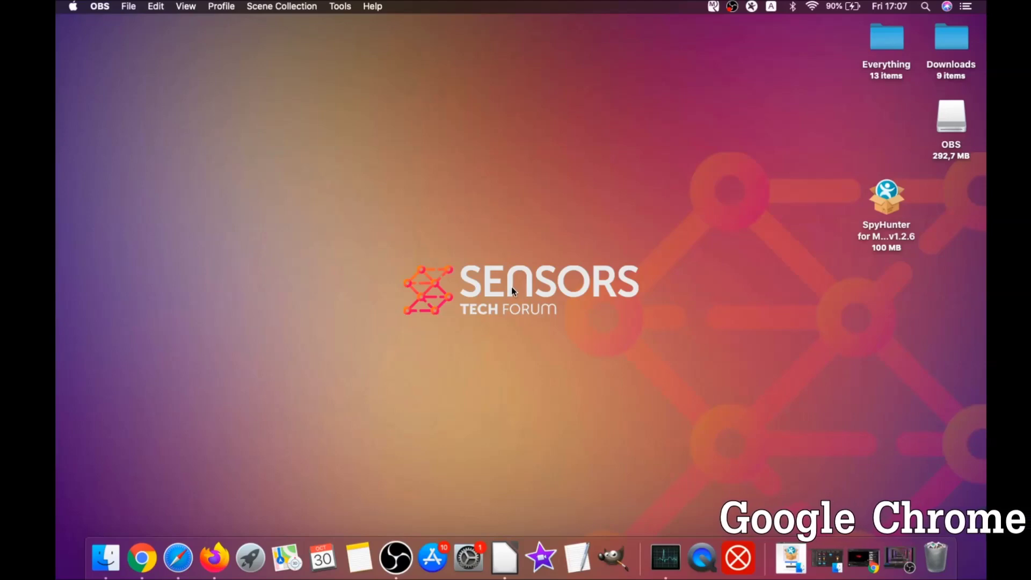
Clear Chrome's All time browsing data via about://settings/clearBrowserData, excluding passwords.
{"action": "left_click", "coordinate": [142, 557]}
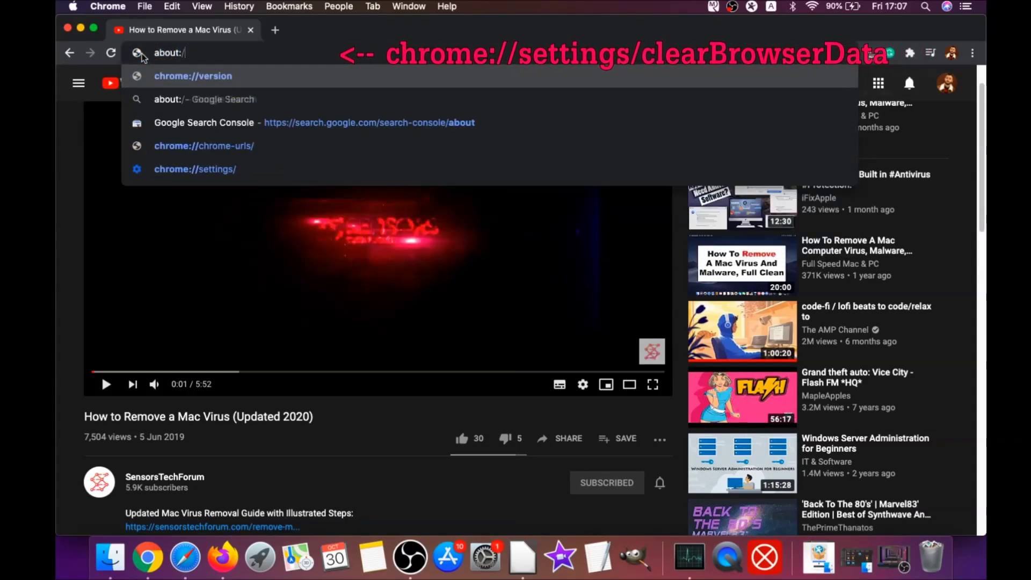
{"action": "type", "text": "/settings"}
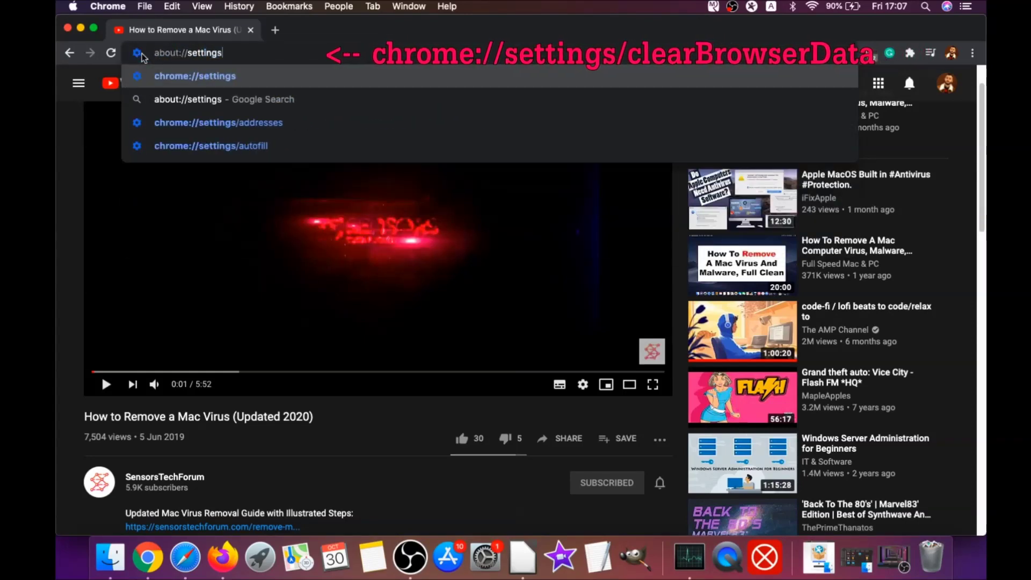
{"action": "type", "text": "/clear"}
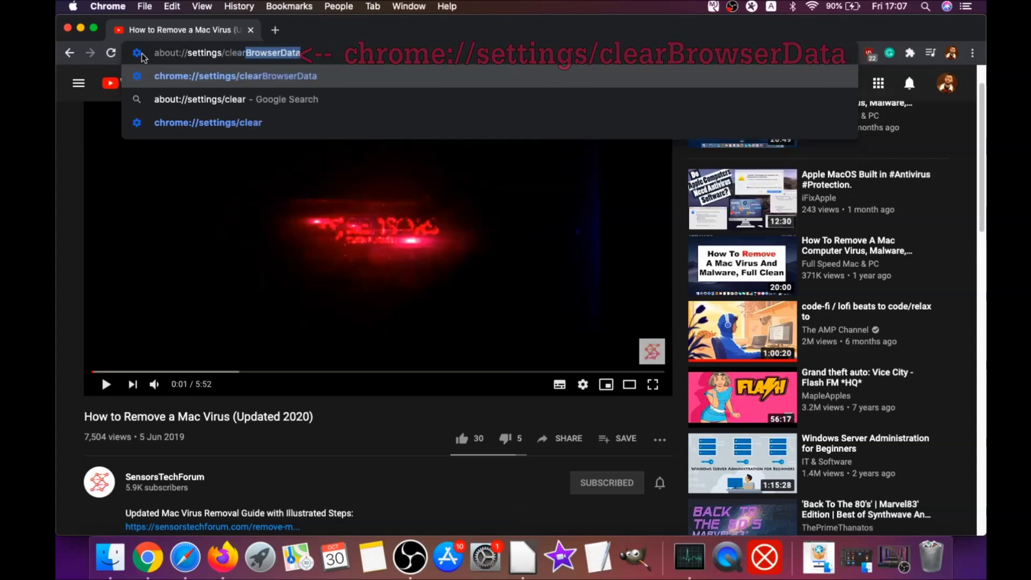
{"action": "type", "text": "BrowserData"}
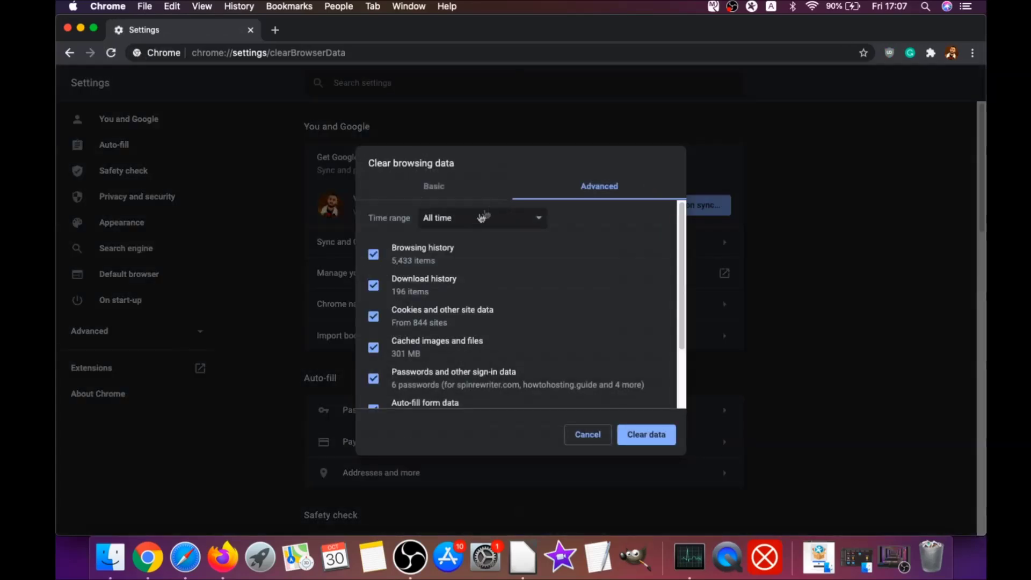
{"action": "left_click", "coordinate": [482, 218]}
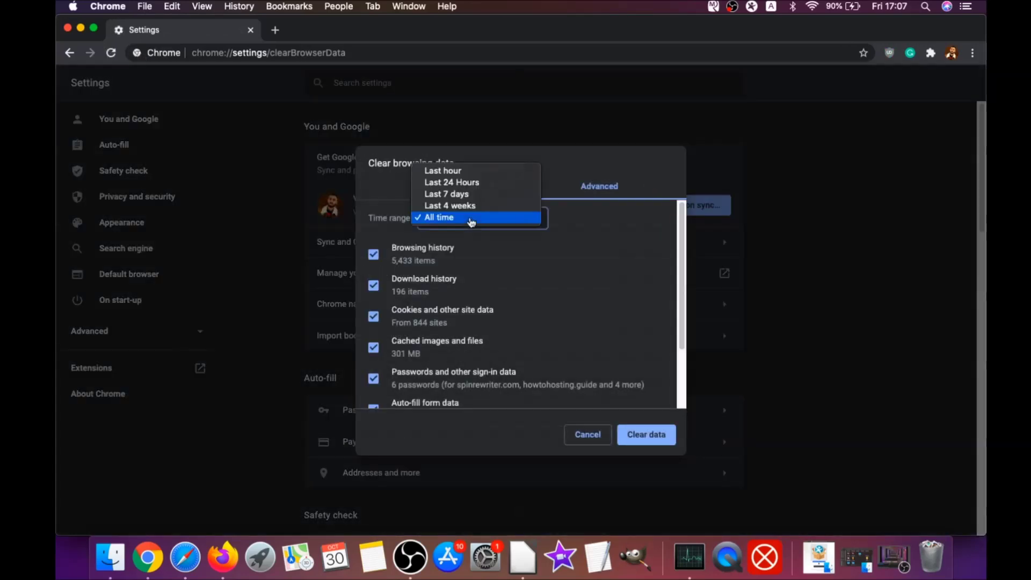
{"action": "left_click", "coordinate": [440, 218]}
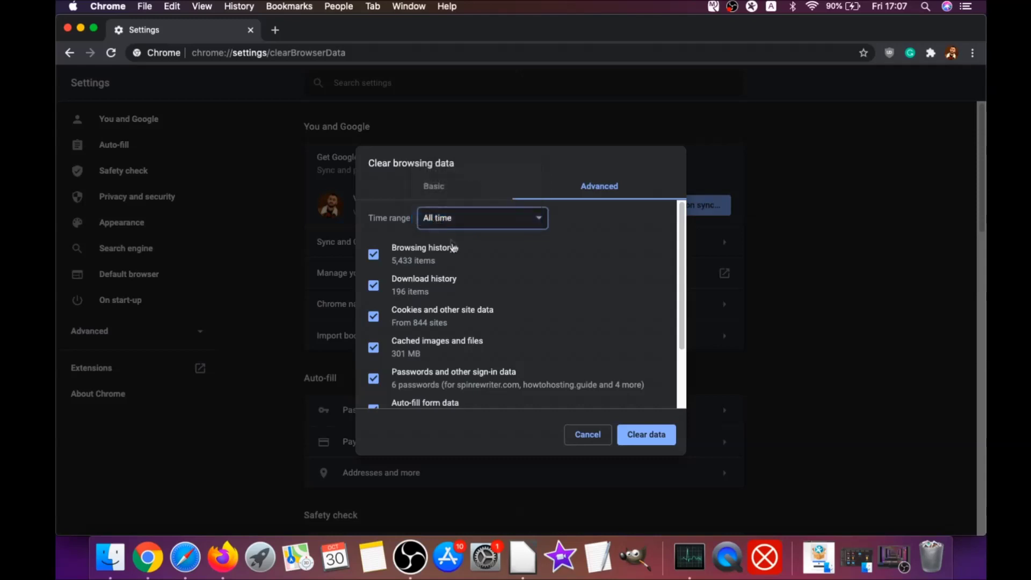
{"action": "scroll", "coordinate": [452, 248], "scroll_direction": "down", "scroll_amount": 5}
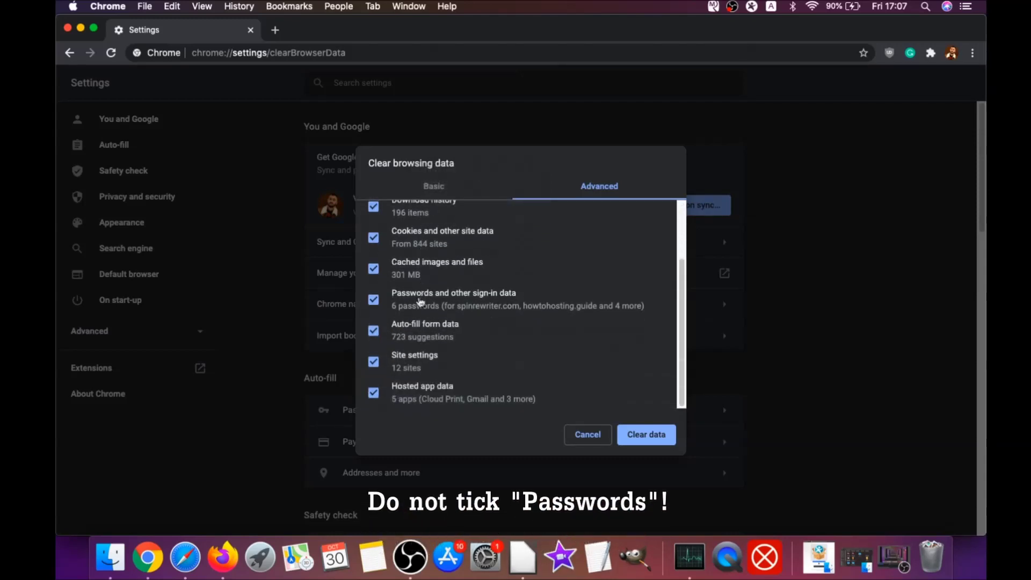
{"action": "left_click", "coordinate": [374, 299]}
{"action": "scroll", "coordinate": [422, 285], "scroll_direction": "up", "scroll_amount": 5}
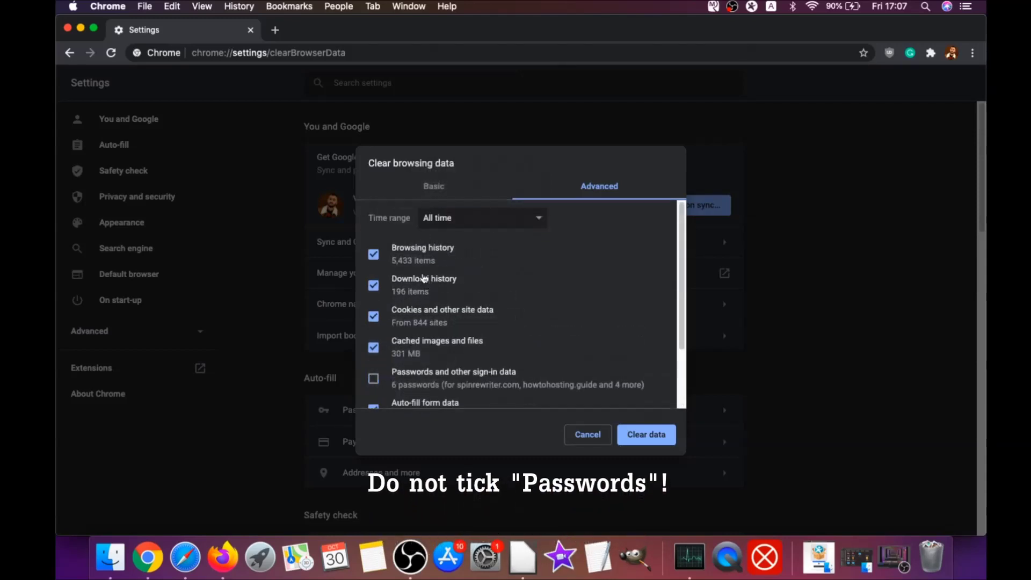
{"action": "scroll", "coordinate": [408, 316], "scroll_direction": "down", "scroll_amount": 3}
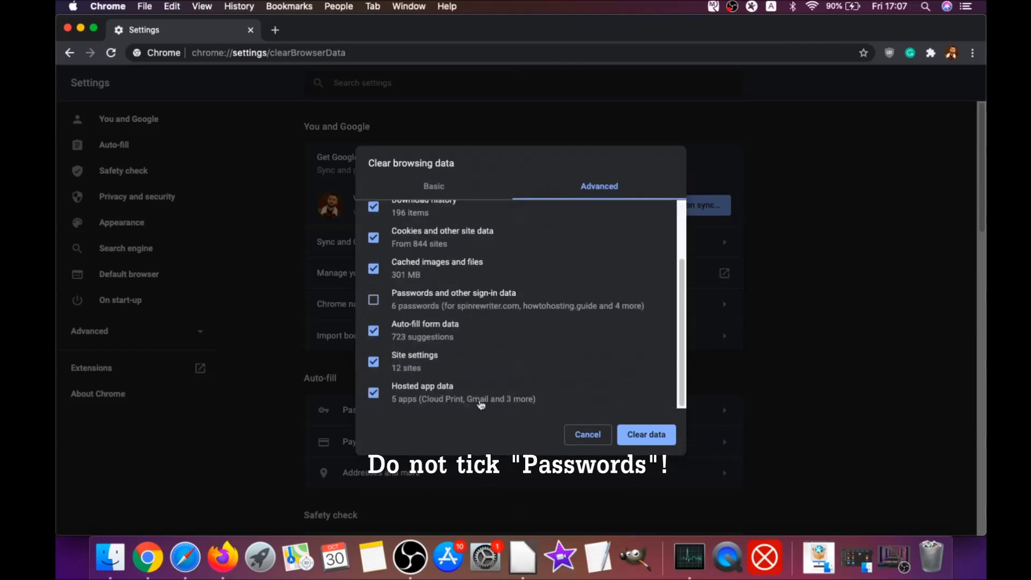
{"action": "left_click", "coordinate": [641, 435]}
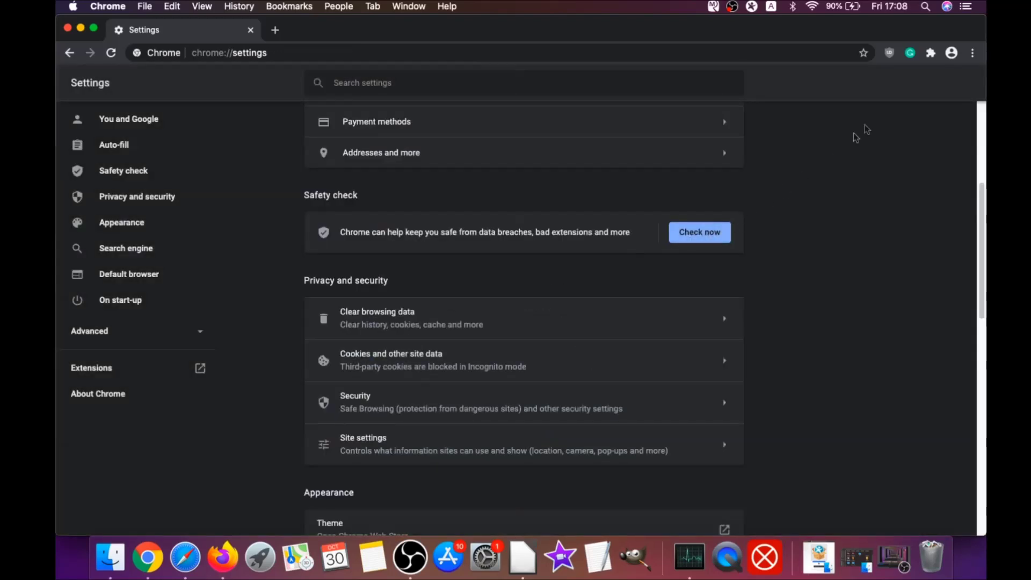
Remove uBlock Origin from Chrome's extensions, then minimize Chrome and launch Safari.
{"action": "left_click", "coordinate": [973, 53]}
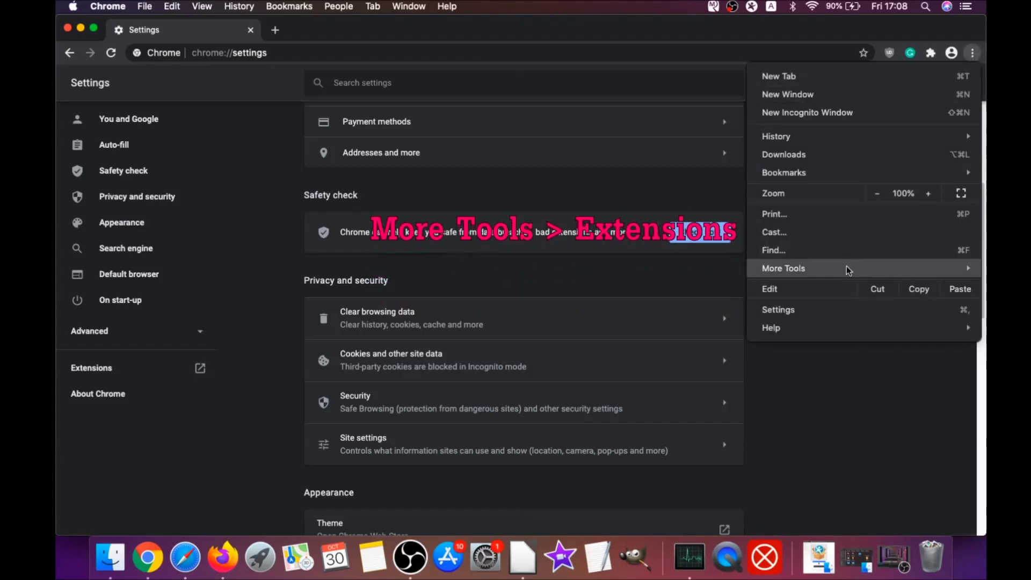
{"action": "mouse_move", "coordinate": [847, 267]}
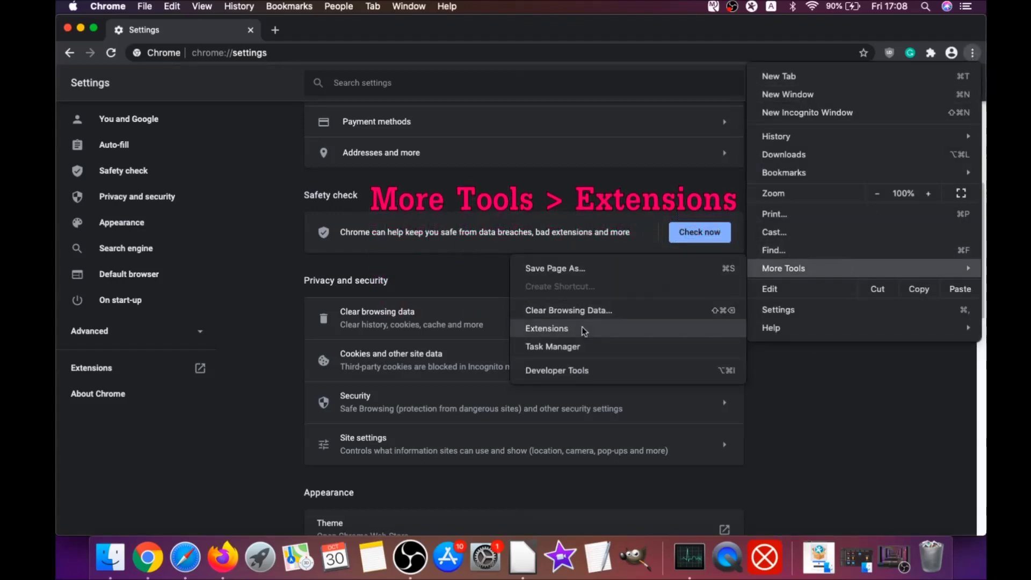
{"action": "left_click", "coordinate": [559, 328]}
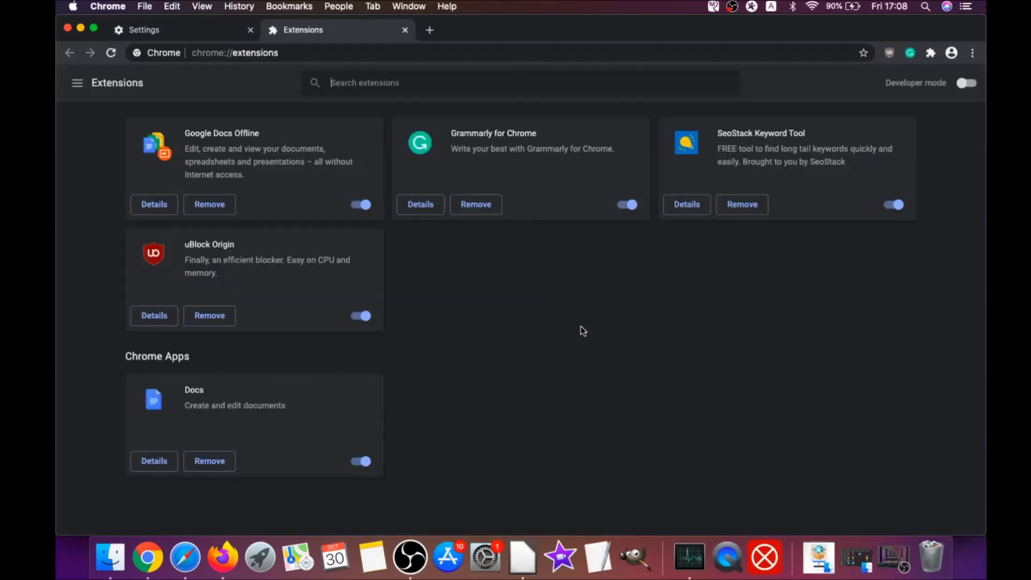
{"action": "left_click", "coordinate": [202, 320]}
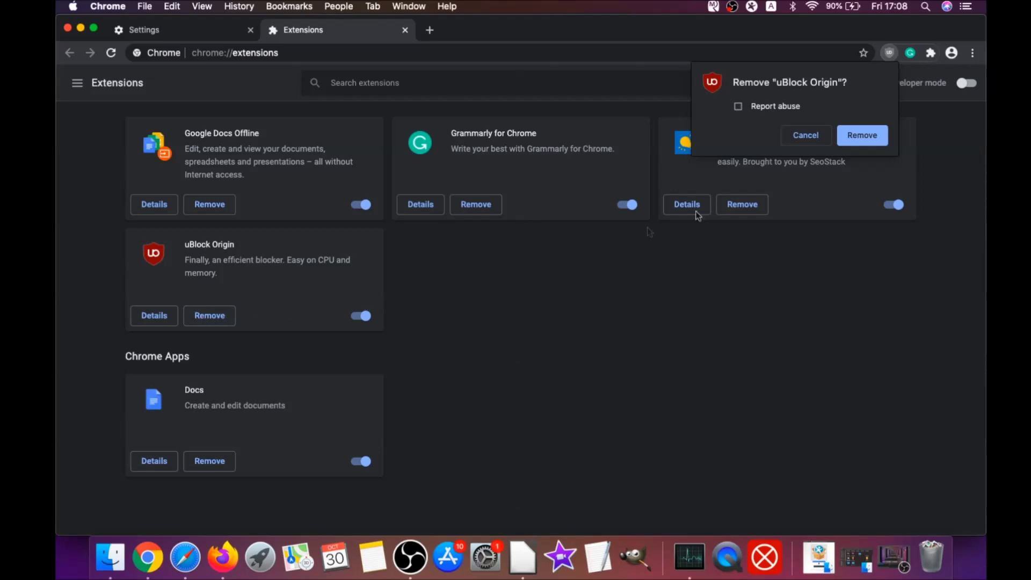
{"action": "left_click", "coordinate": [875, 135]}
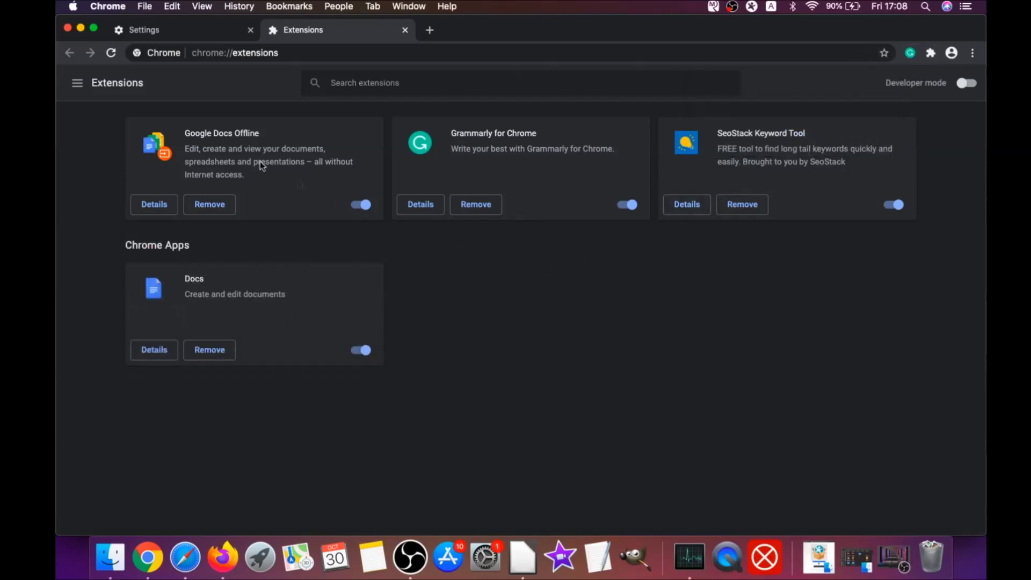
{"action": "left_click", "coordinate": [80, 27]}
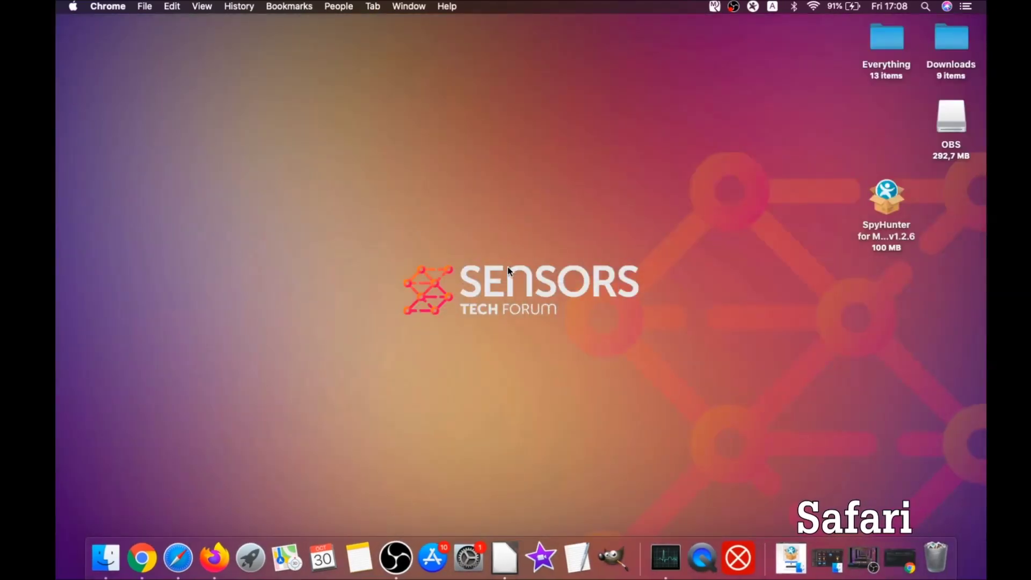
{"action": "left_click", "coordinate": [178, 558]}
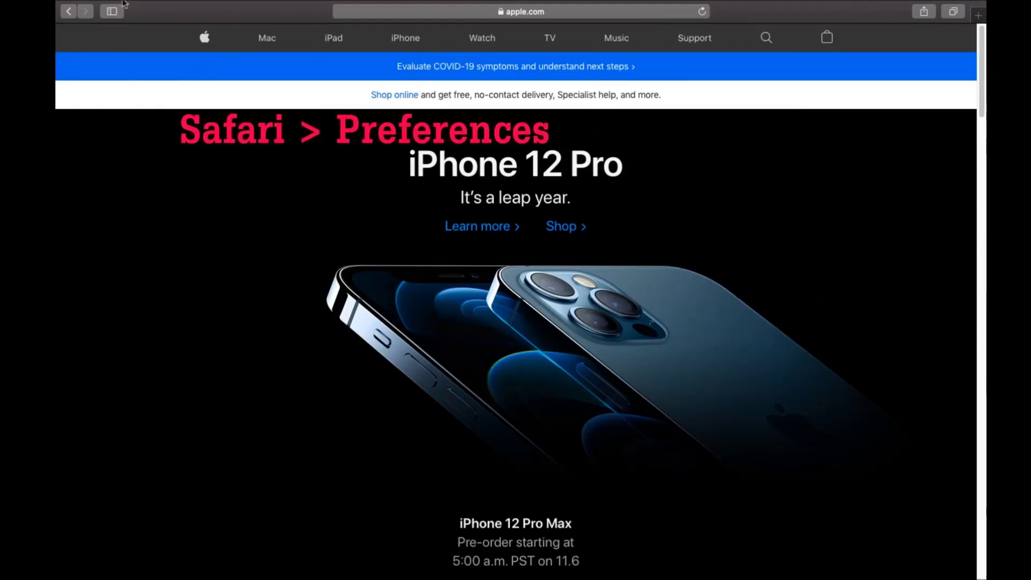
Set Google as Safari's default search engine in Preferences.
{"action": "mouse_move", "coordinate": [134, 2]}
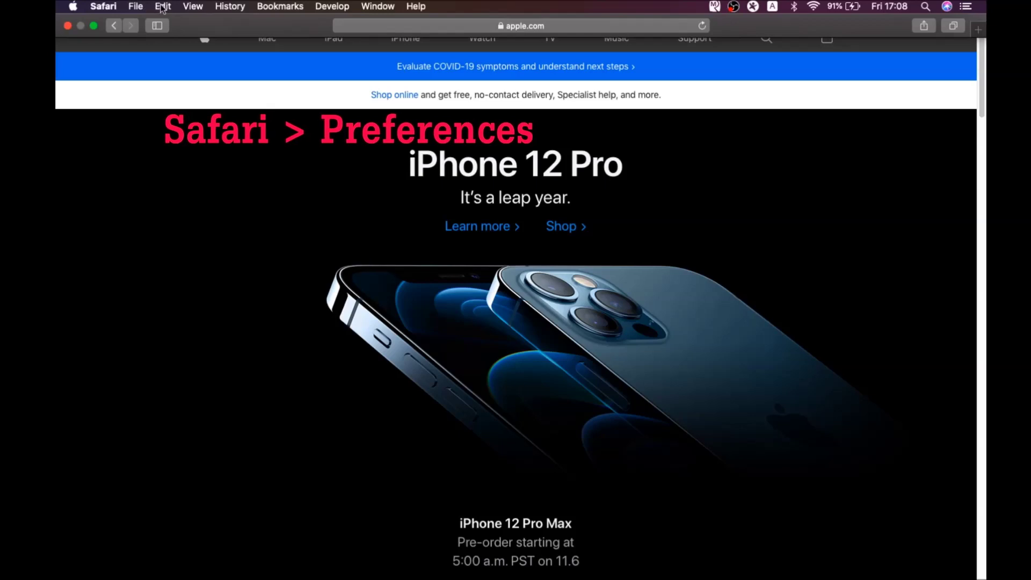
{"action": "left_click", "coordinate": [102, 7]}
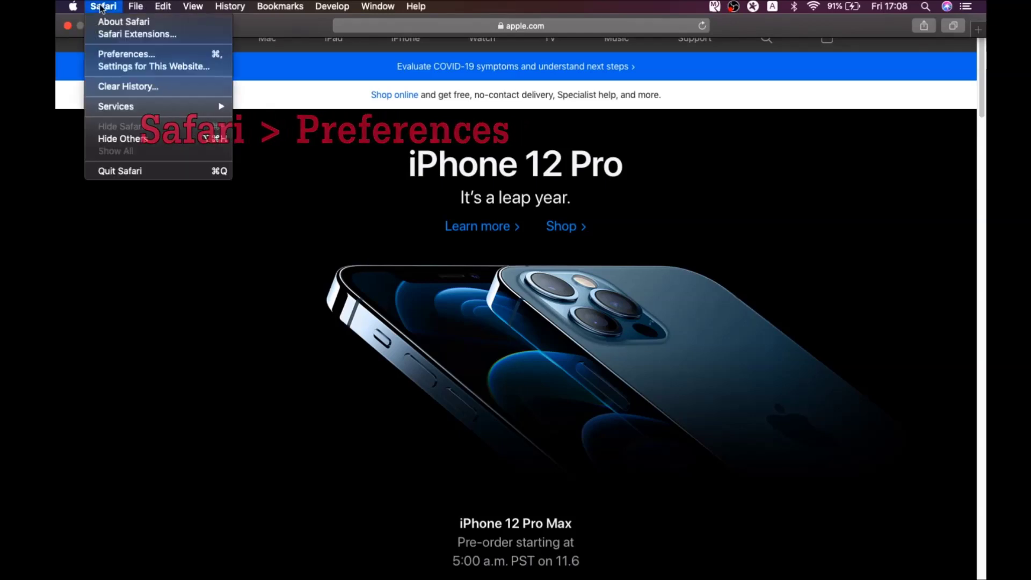
{"action": "left_click", "coordinate": [130, 54]}
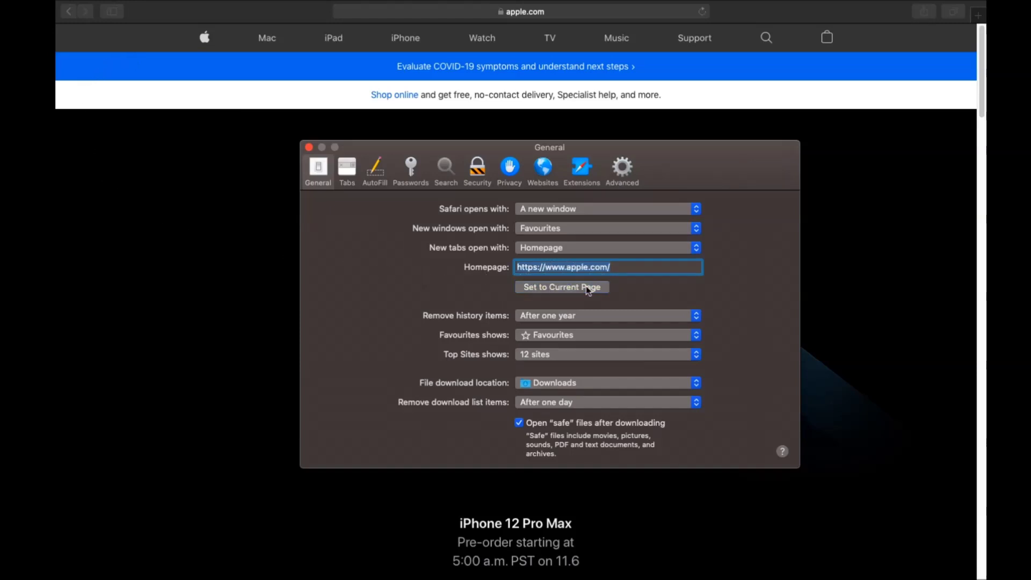
{"action": "left_click", "coordinate": [611, 267]}
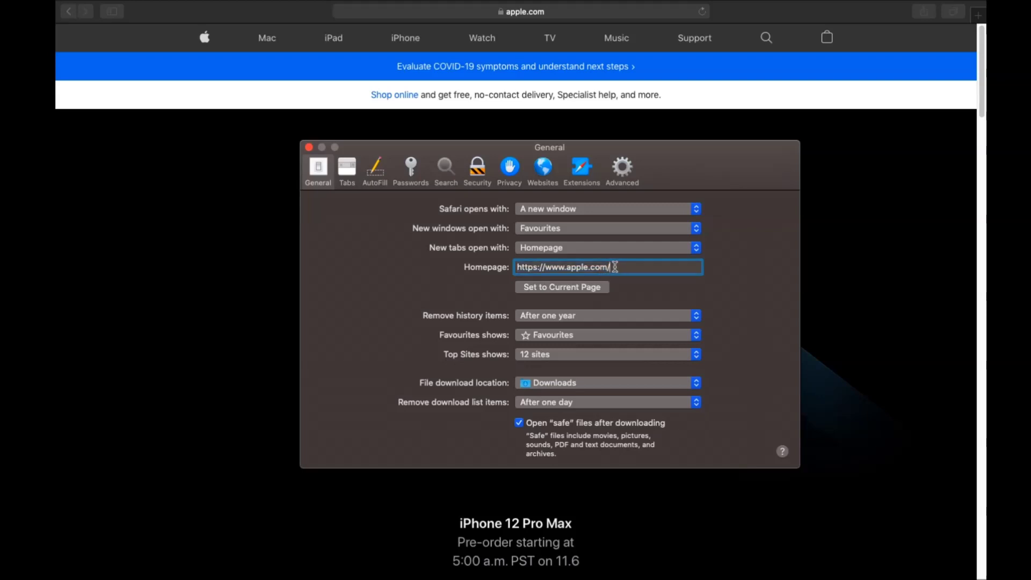
{"action": "left_click", "coordinate": [446, 167]}
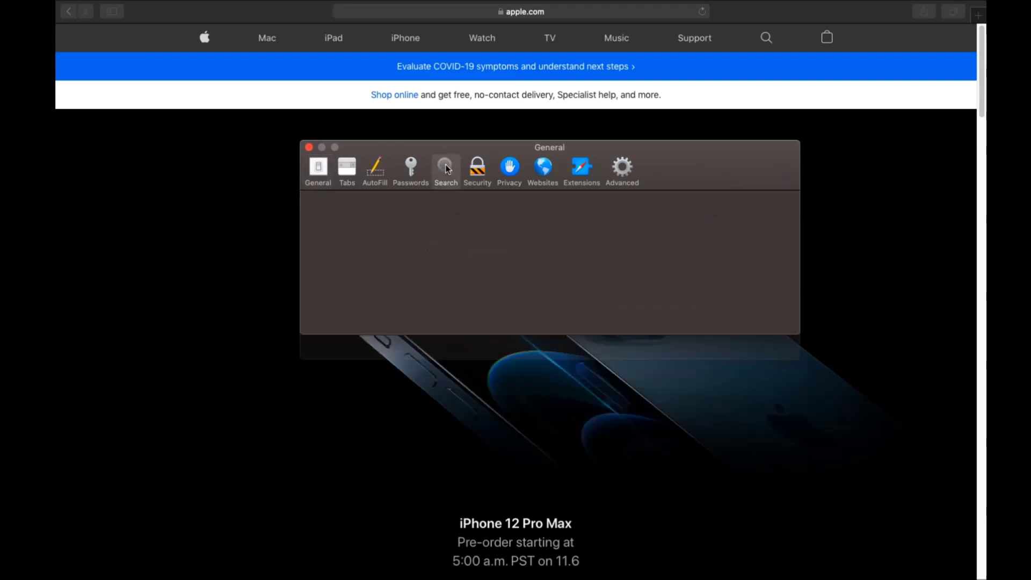
{"action": "left_click", "coordinate": [495, 209]}
{"action": "left_click", "coordinate": [503, 234]}
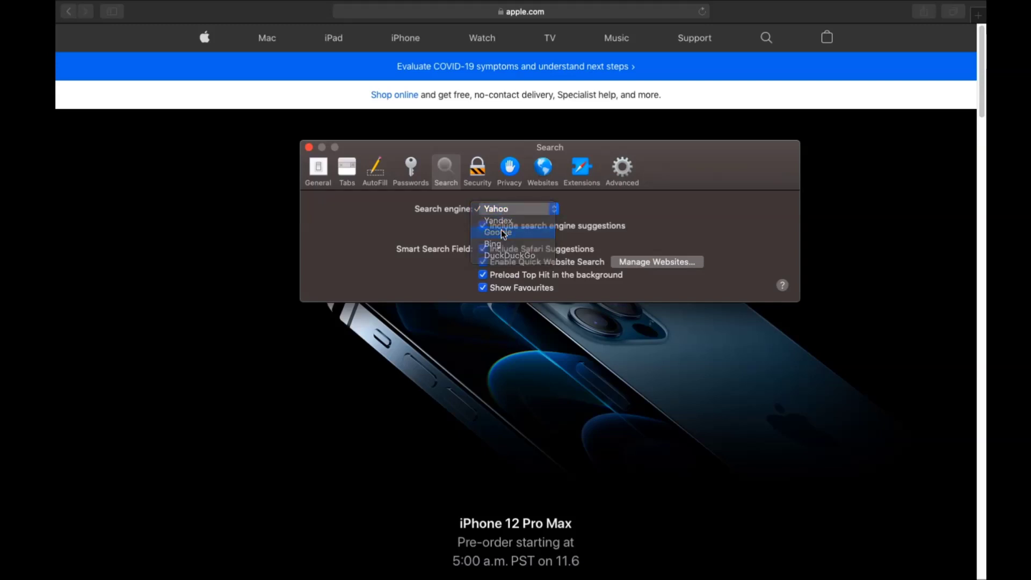
Uninstall the Porn Block Plus extension and reveal its app in Finder.
{"action": "left_click", "coordinate": [577, 177]}
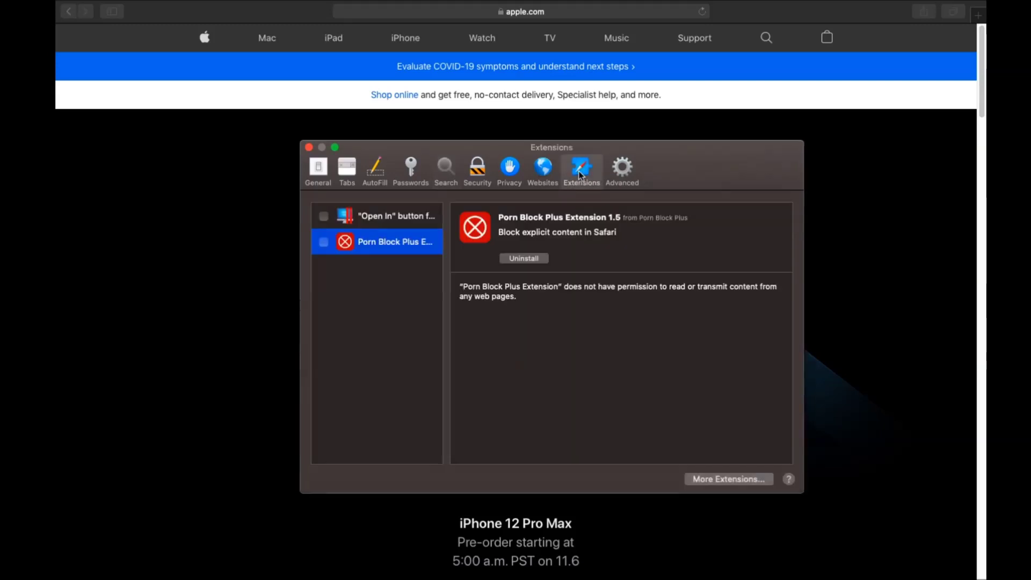
{"action": "left_click", "coordinate": [520, 259]}
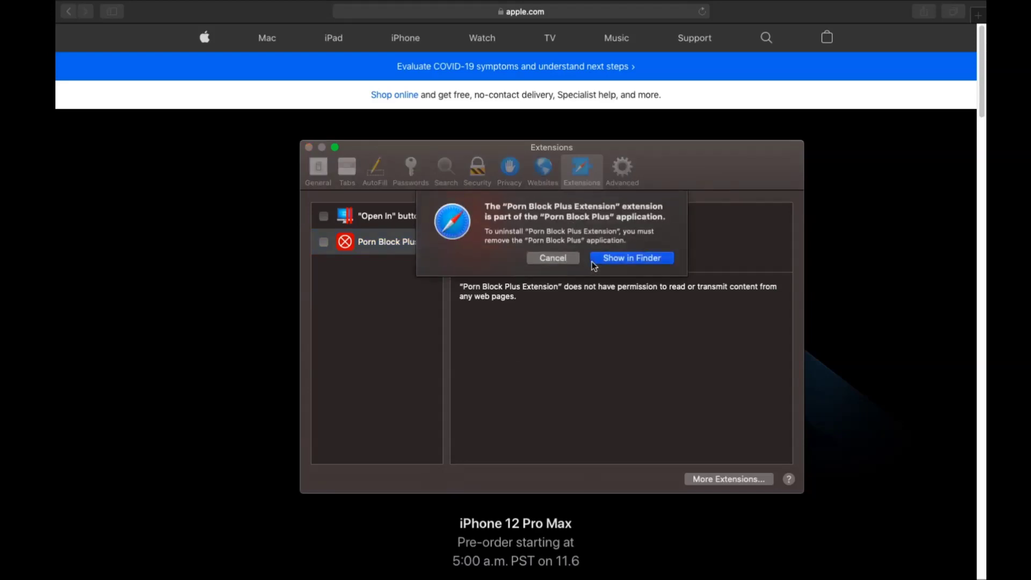
{"action": "left_click", "coordinate": [595, 260]}
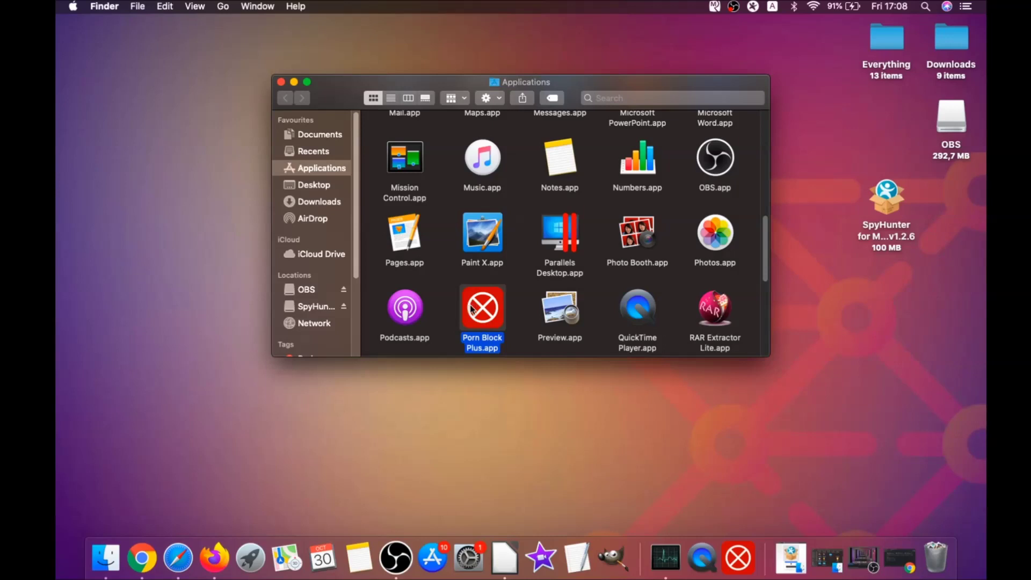
Drag Porn Block Plus.app to the Bin, authorising with the account password.
{"action": "left_click_drag", "start_coordinate": [471, 308], "coordinate": [936, 552]}
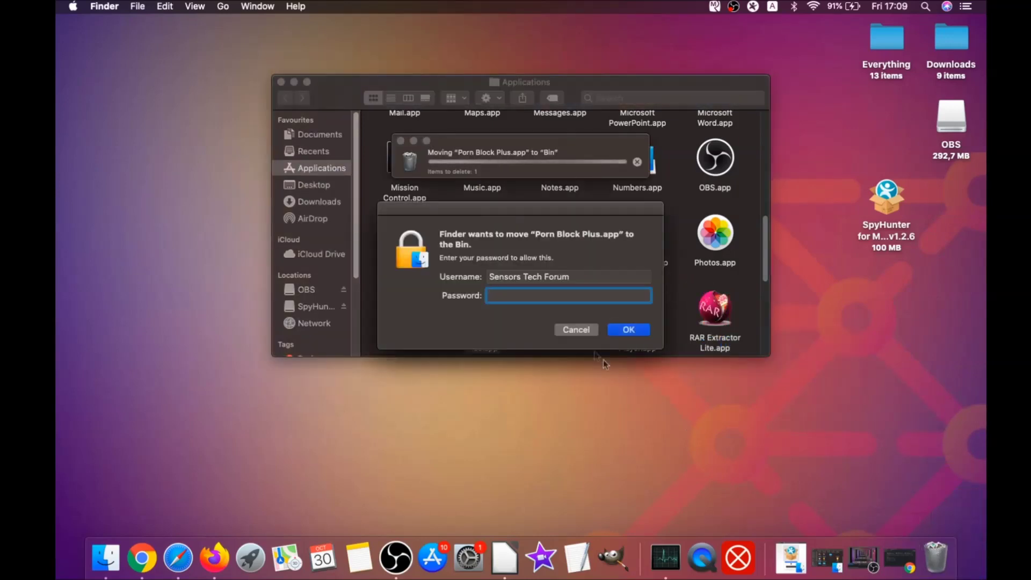
{"action": "type", "text": "****"}
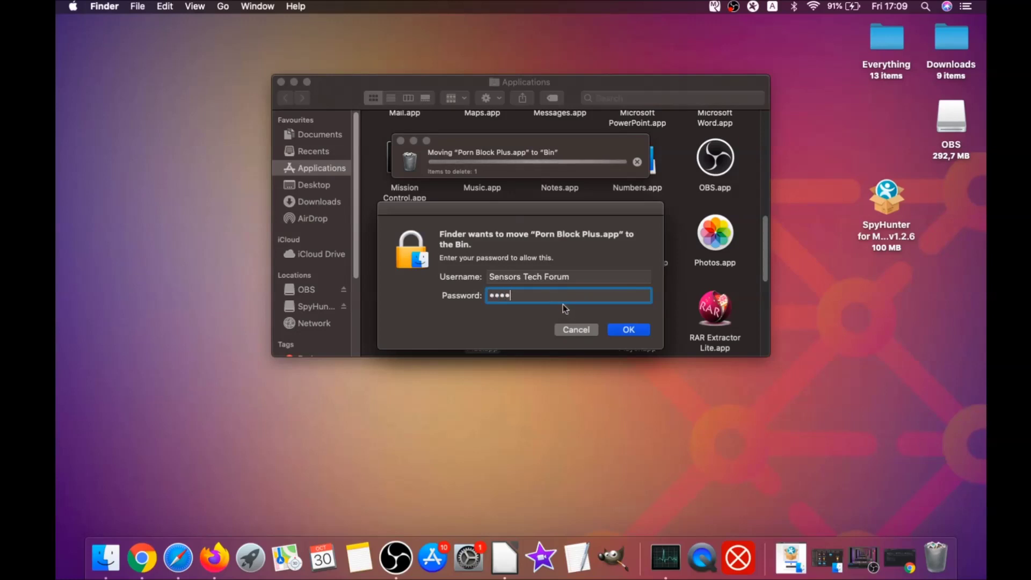
{"action": "type", "text": "****"}
{"action": "left_click", "coordinate": [618, 329]}
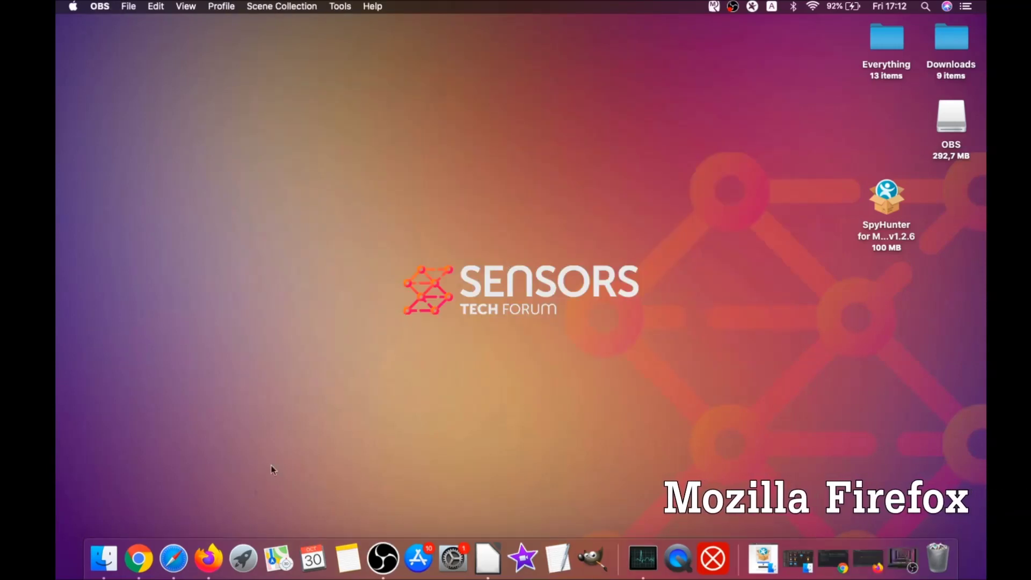
Launch Firefox and open its Add-ons Manager.
{"action": "left_click", "coordinate": [212, 560]}
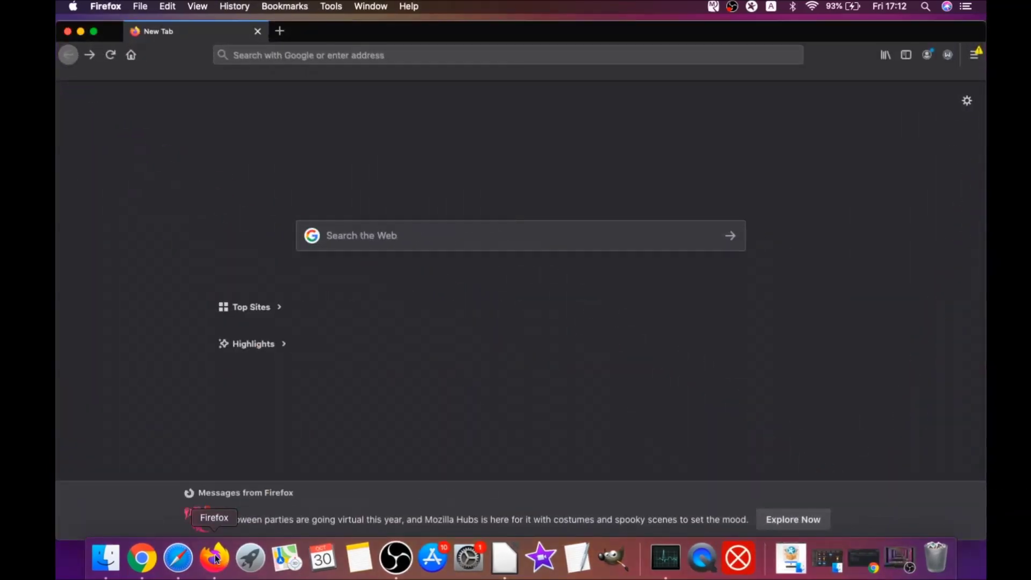
{"action": "left_click", "coordinate": [973, 54]}
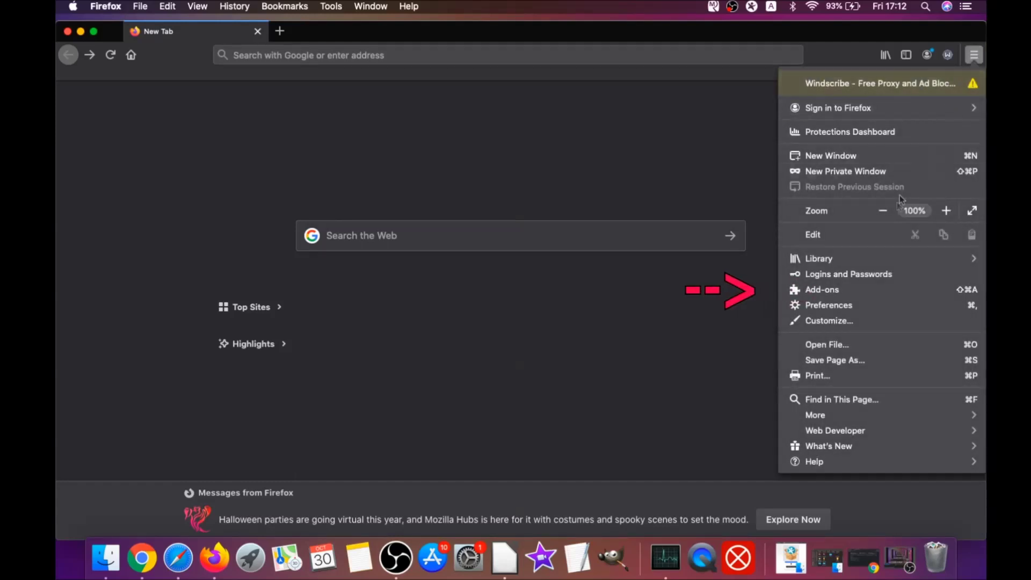
{"action": "left_click", "coordinate": [849, 292]}
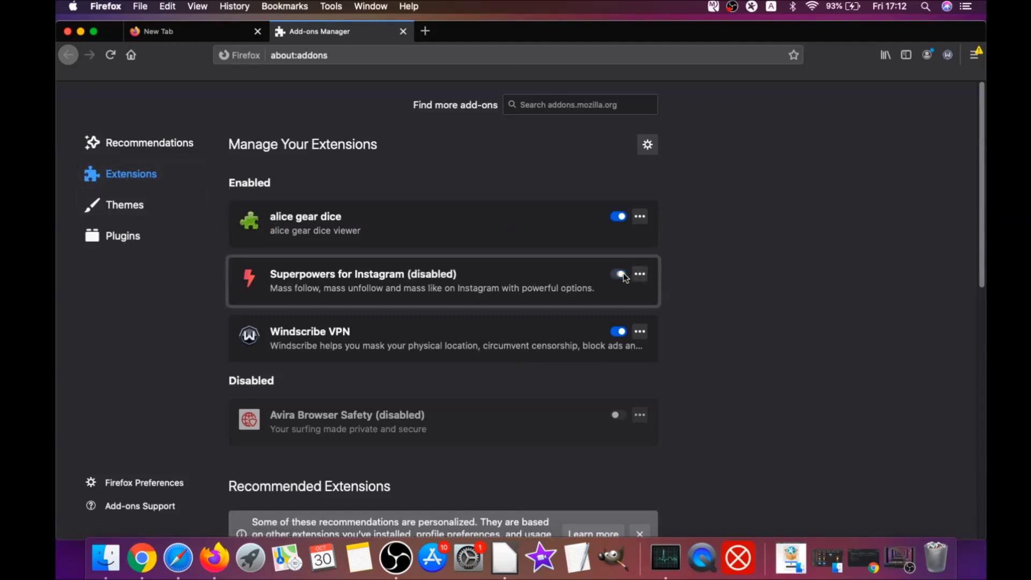
Remove the alice gear dice and Superpowers for Instagram extensions, confirming each removal.
{"action": "left_click", "coordinate": [620, 218]}
{"action": "left_click", "coordinate": [639, 218]}
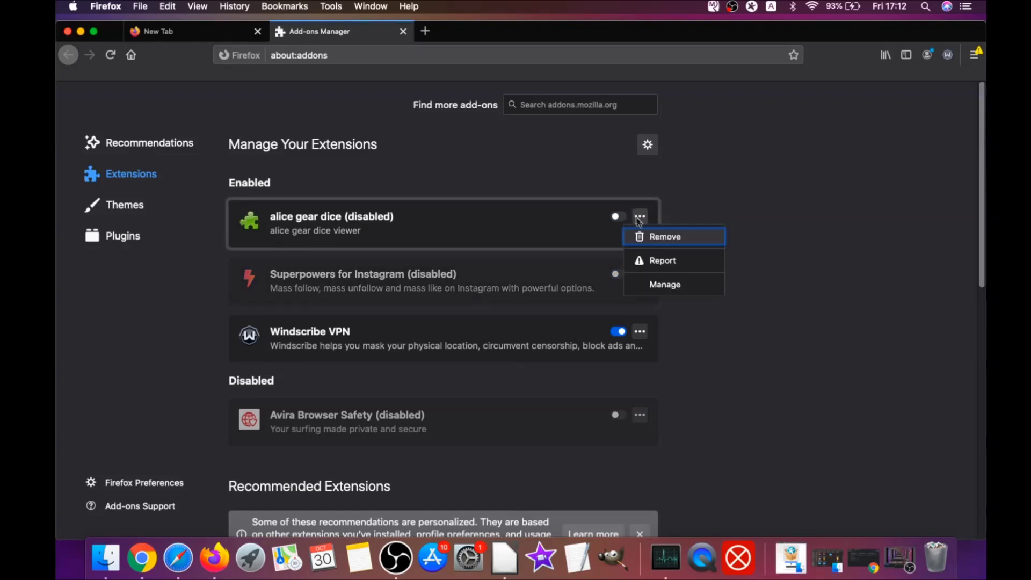
{"action": "left_click", "coordinate": [654, 237]}
{"action": "left_click", "coordinate": [585, 148]}
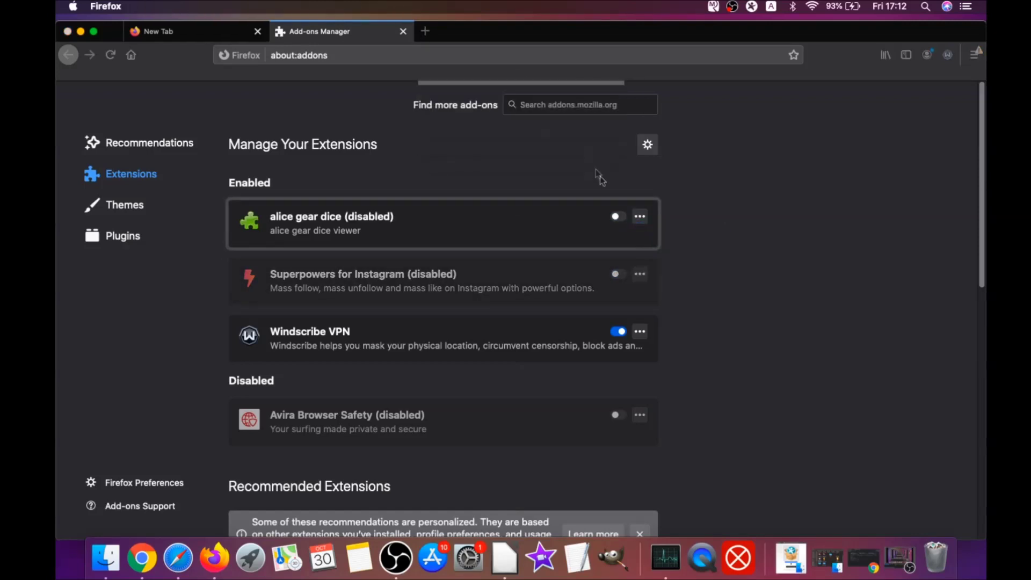
{"action": "left_click", "coordinate": [639, 259]}
{"action": "left_click", "coordinate": [651, 279]}
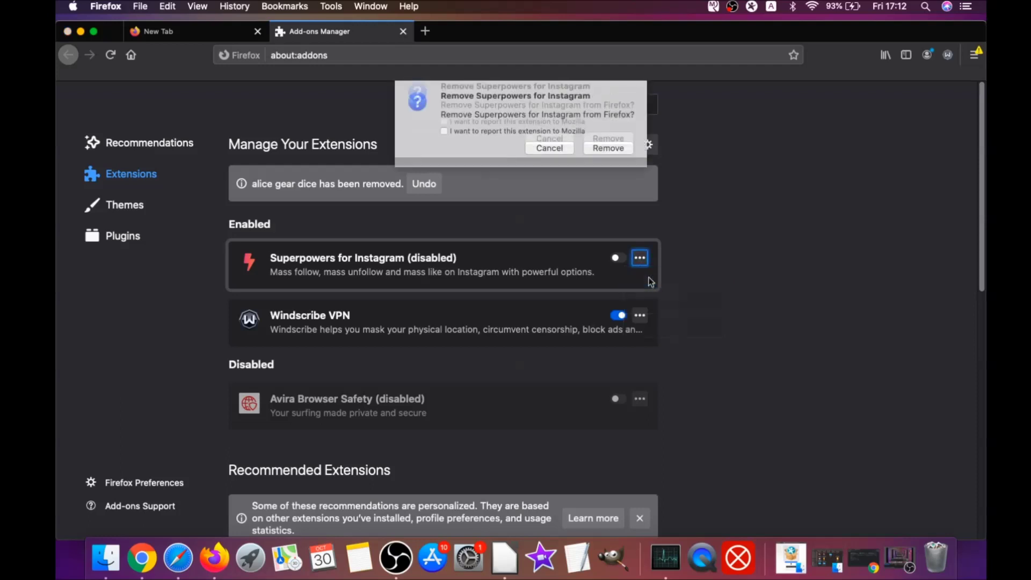
{"action": "left_click", "coordinate": [617, 148]}
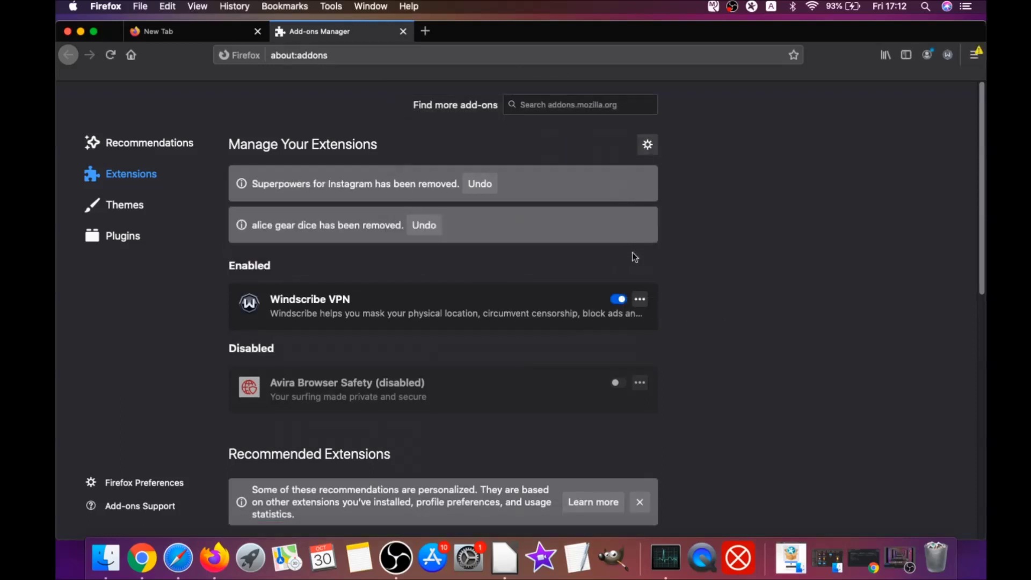
Load the about:support troubleshooting page in Firefox.
{"action": "left_click", "coordinate": [311, 57]}
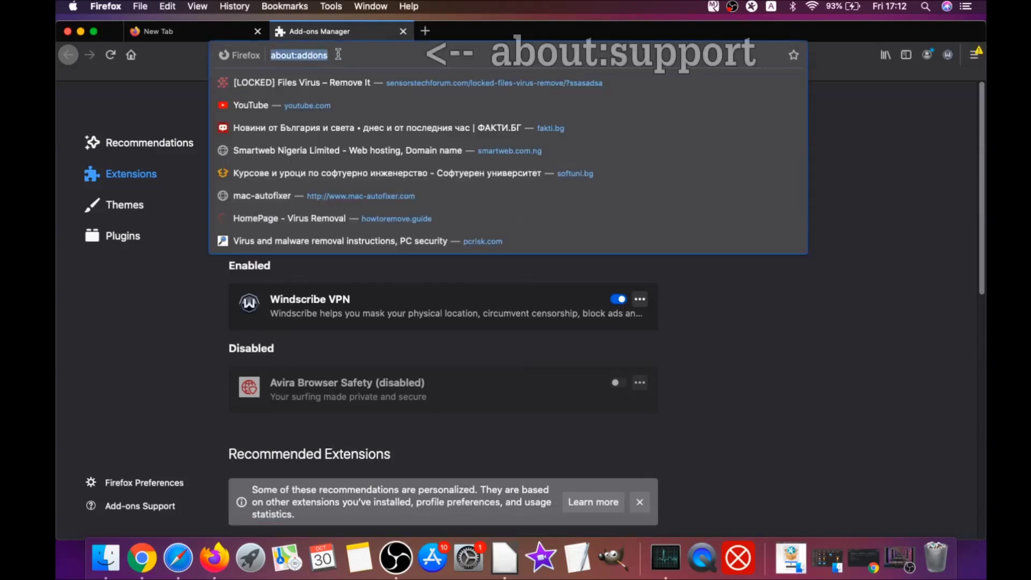
{"action": "type", "text": "a"}
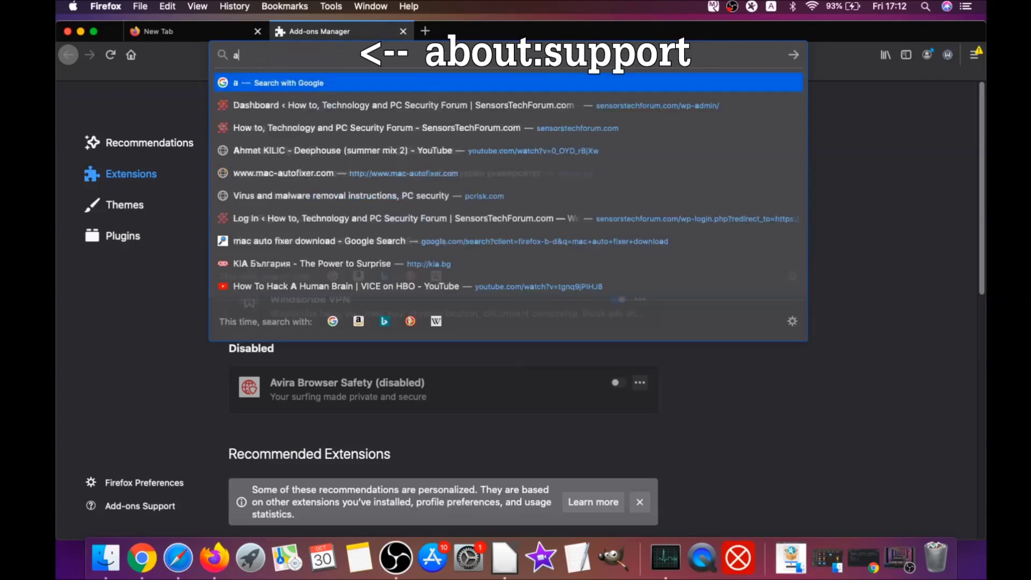
{"action": "type", "text": "bout:support"}
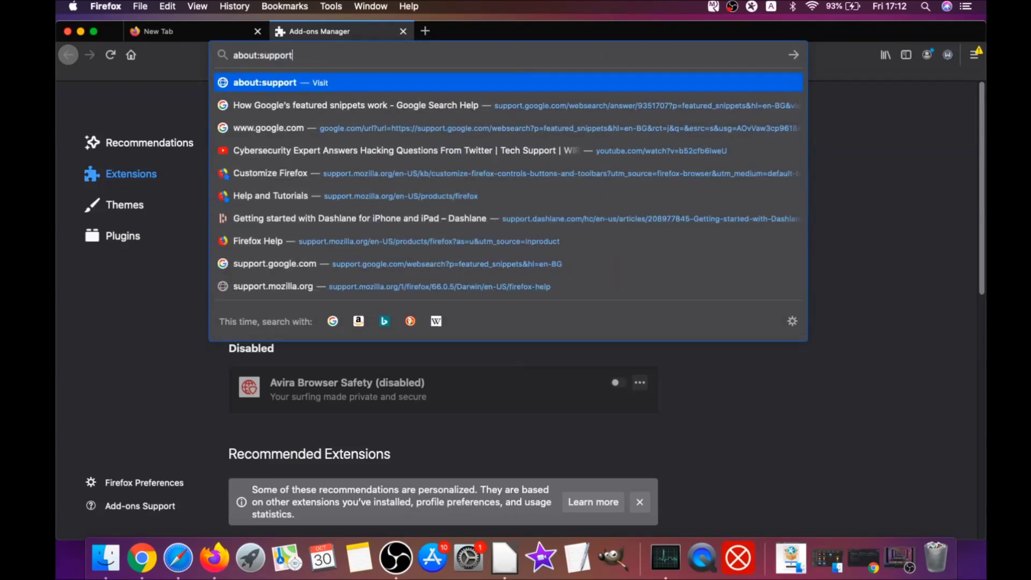
{"action": "key", "text": "Return"}
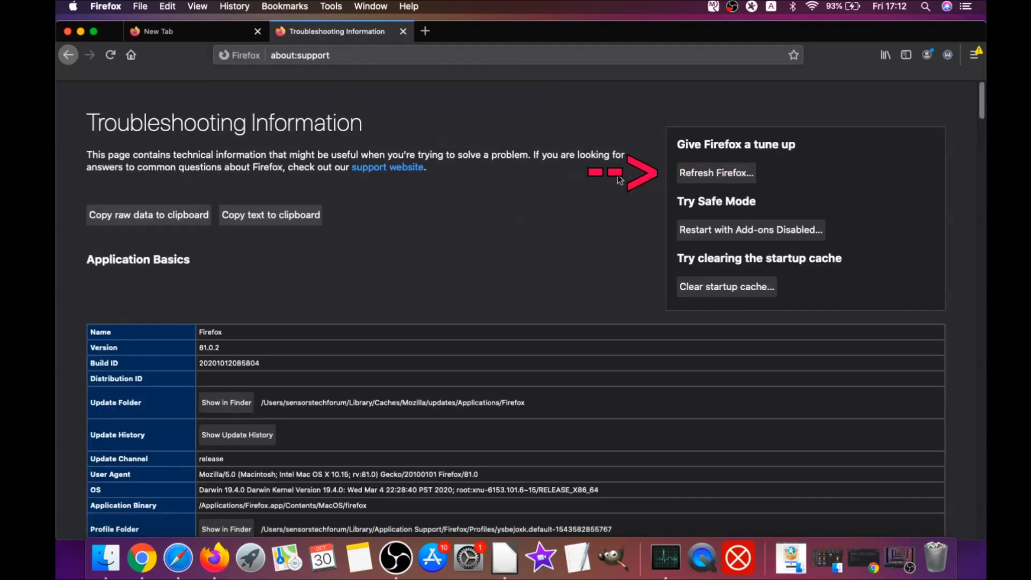
Refresh Firefox to default settings and review the 82.0.2 What's new page.
{"action": "left_click", "coordinate": [715, 173]}
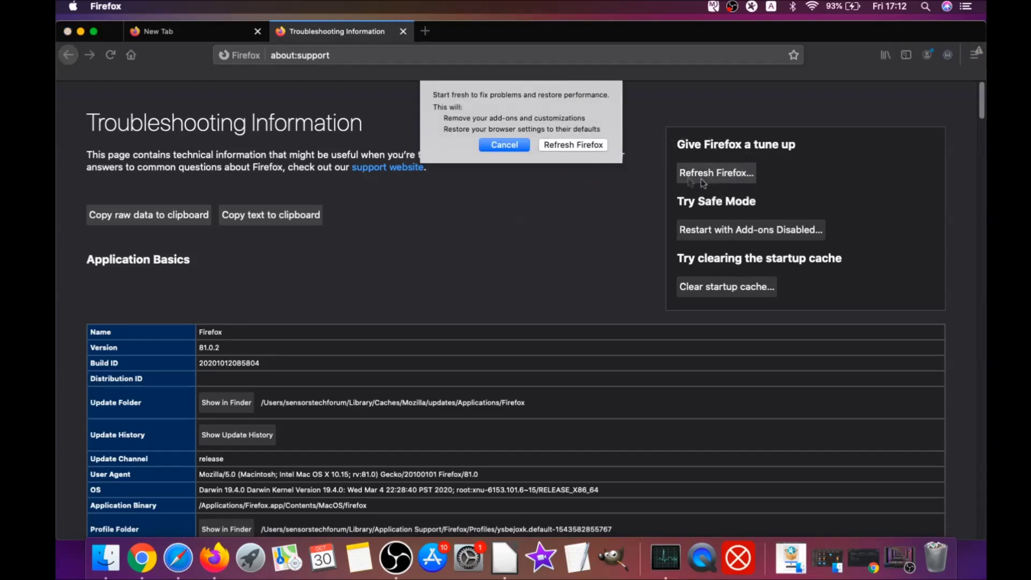
{"action": "left_click", "coordinate": [573, 145]}
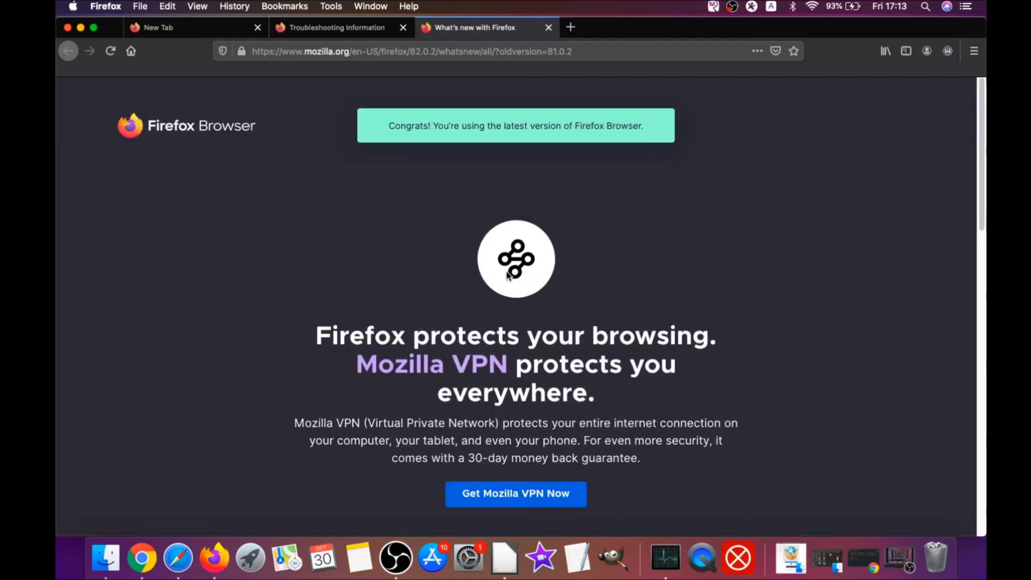
{"action": "left_click_drag", "start_coordinate": [399, 125], "coordinate": [640, 125]}
{"action": "scroll", "coordinate": [503, 269], "scroll_direction": "down", "scroll_amount": 4}
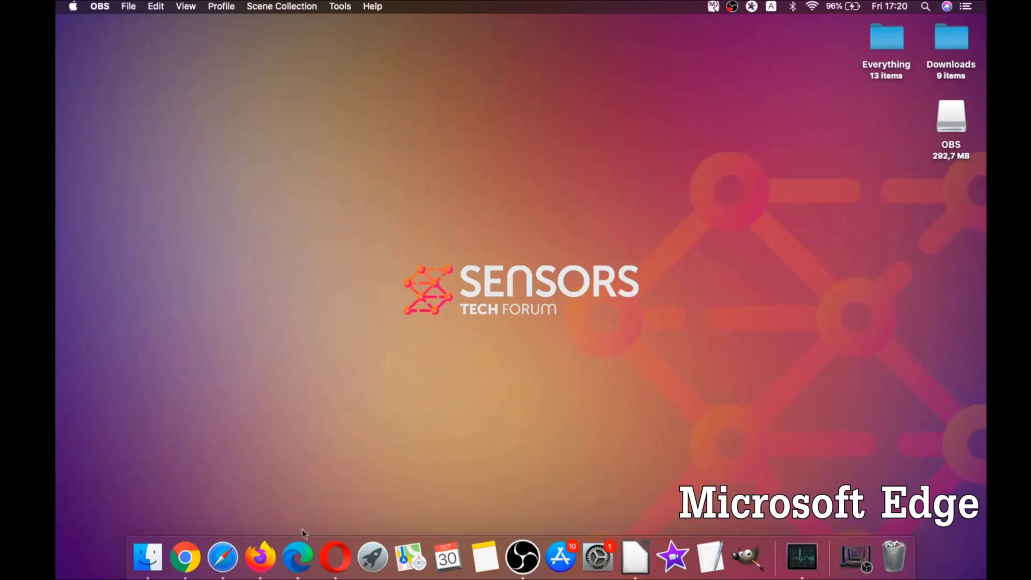
In Edge, clear All time browsing data including autofill, keeping passwords, then close the window.
{"action": "left_click", "coordinate": [298, 555]}
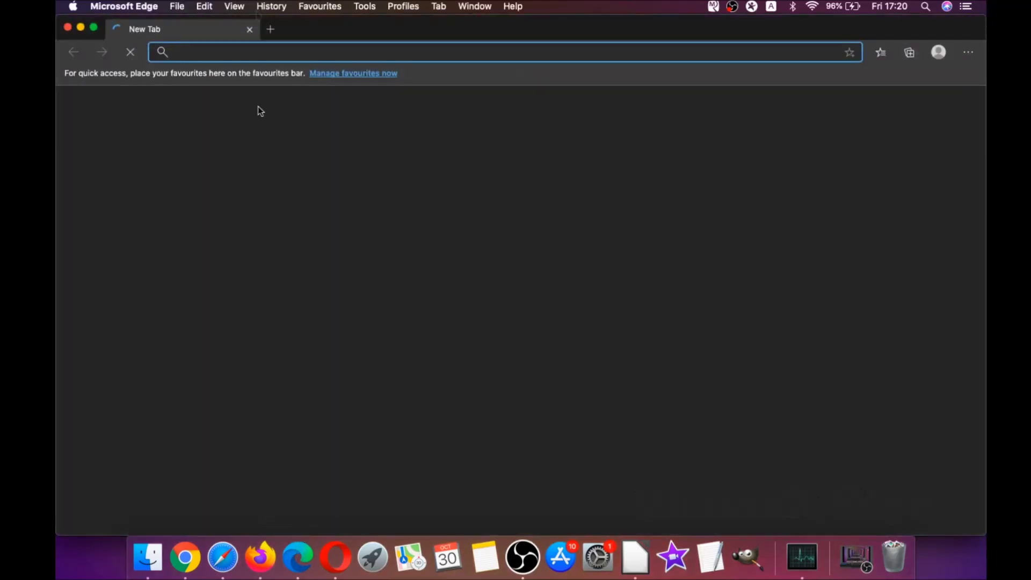
{"action": "type", "text": "edge"}
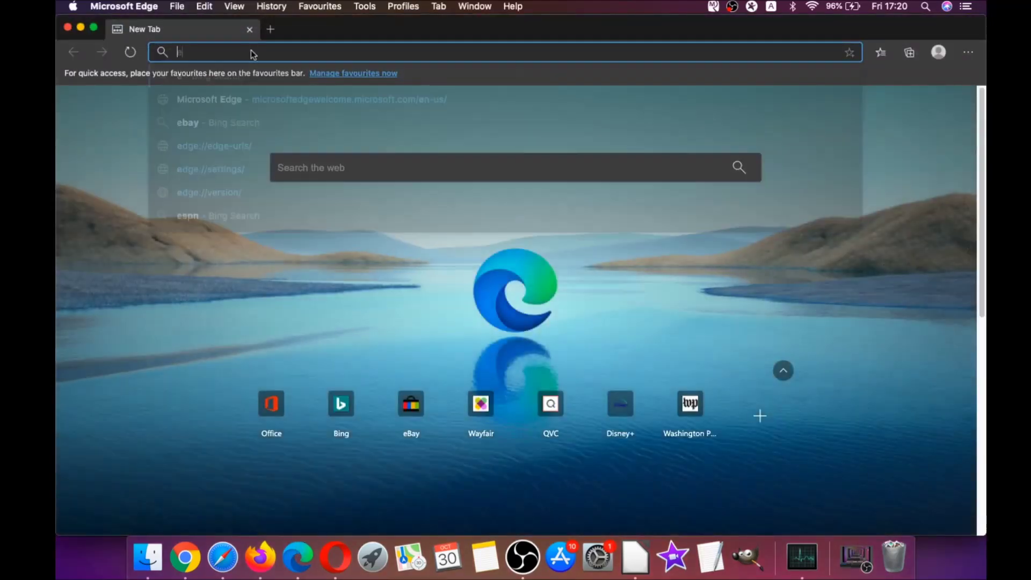
{"action": "type", "text": "://"}
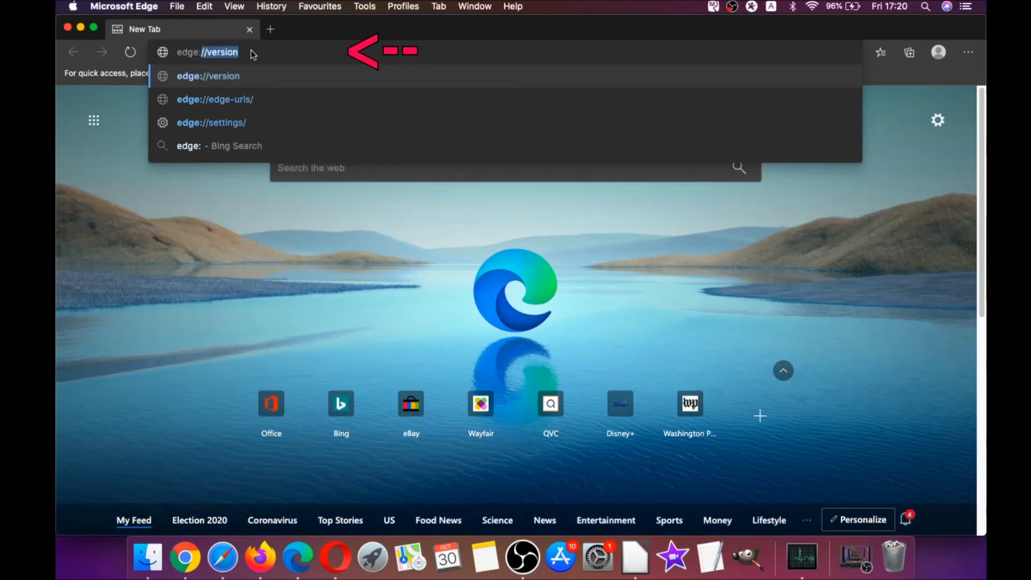
{"action": "type", "text": "settings"}
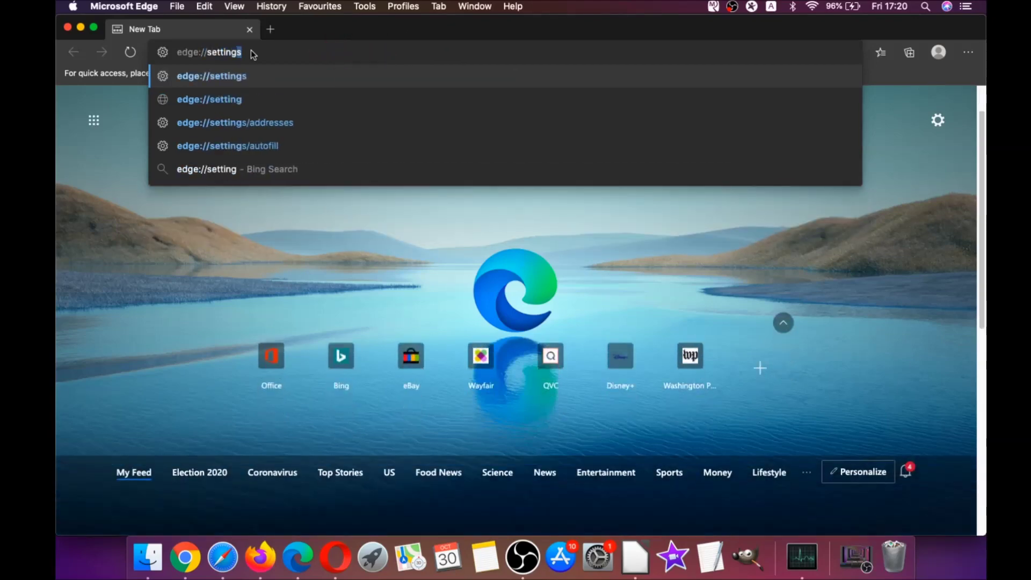
{"action": "type", "text": "/clearBrowserData"}
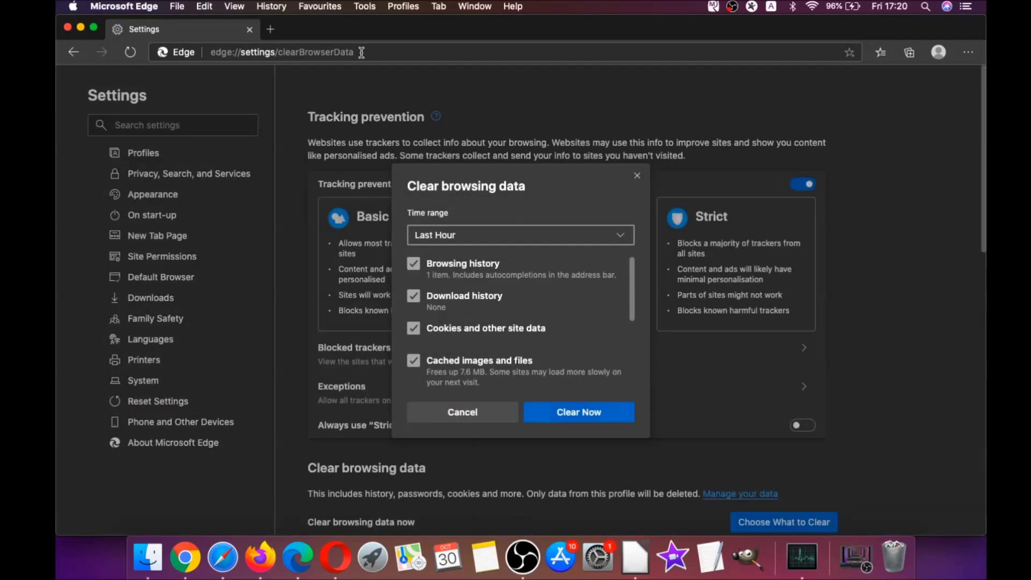
{"action": "left_click", "coordinate": [481, 241]}
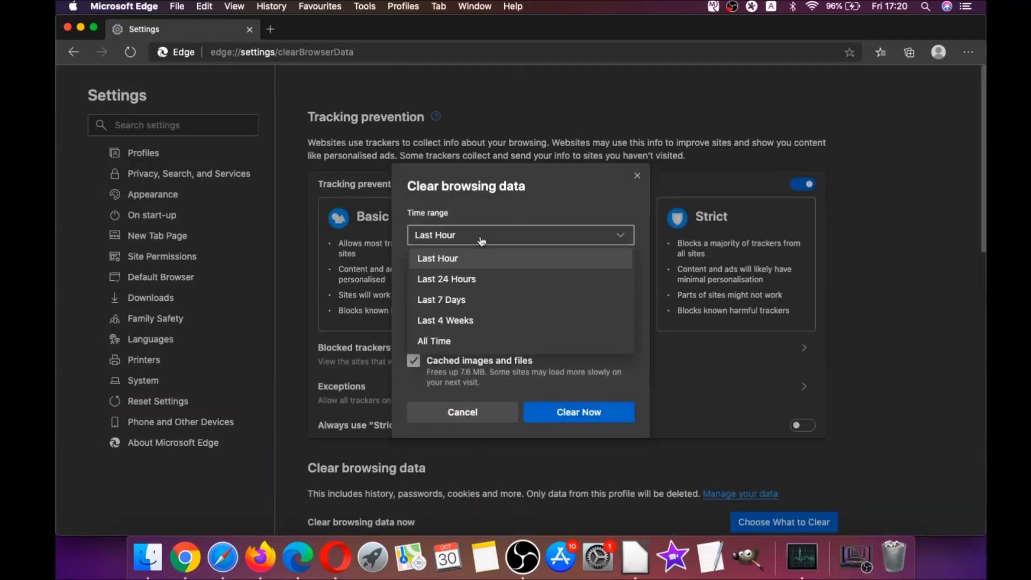
{"action": "left_click", "coordinate": [441, 341]}
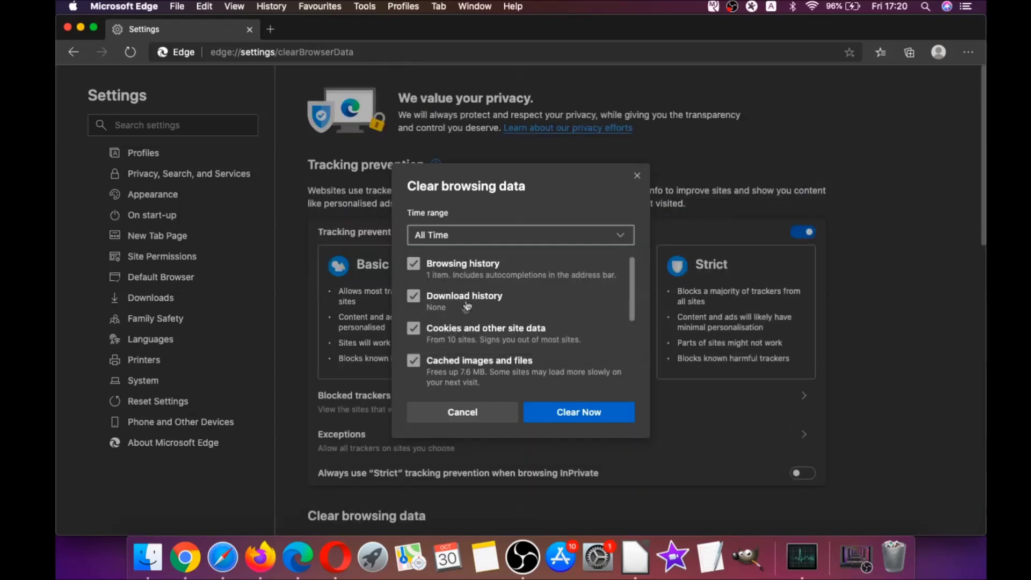
{"action": "scroll", "coordinate": [466, 305], "scroll_direction": "down", "scroll_amount": 5}
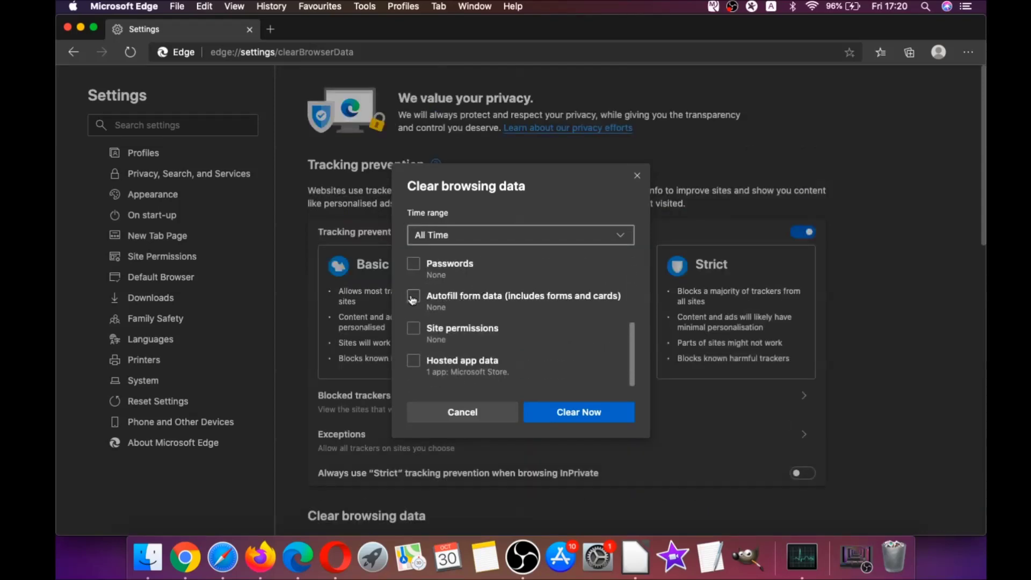
{"action": "left_click", "coordinate": [413, 297]}
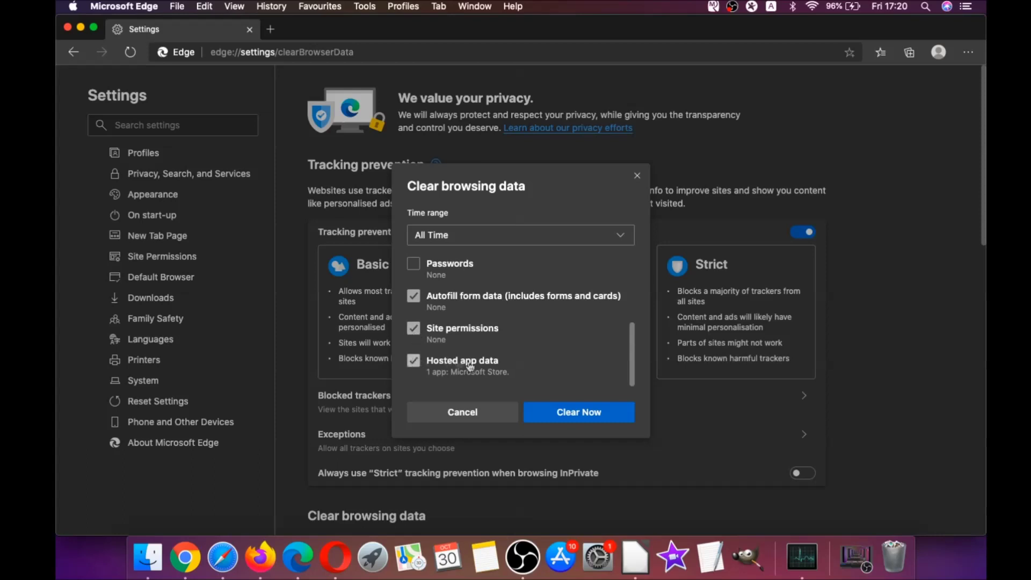
{"action": "left_click", "coordinate": [563, 411]}
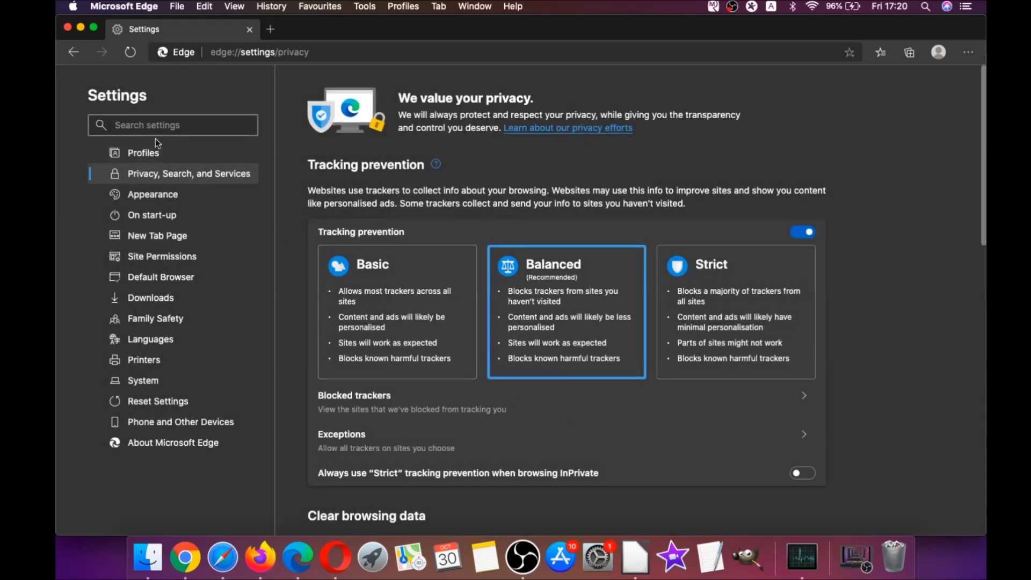
{"action": "left_click", "coordinate": [68, 29]}
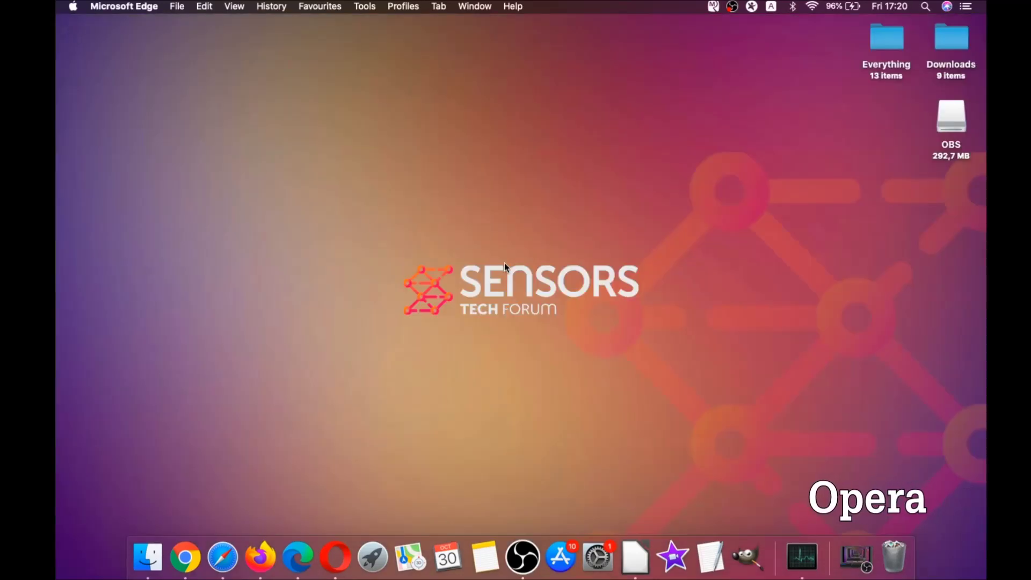
Launch Opera maximized on the opera://settings/clearBrowserData page.
{"action": "left_click", "coordinate": [343, 546]}
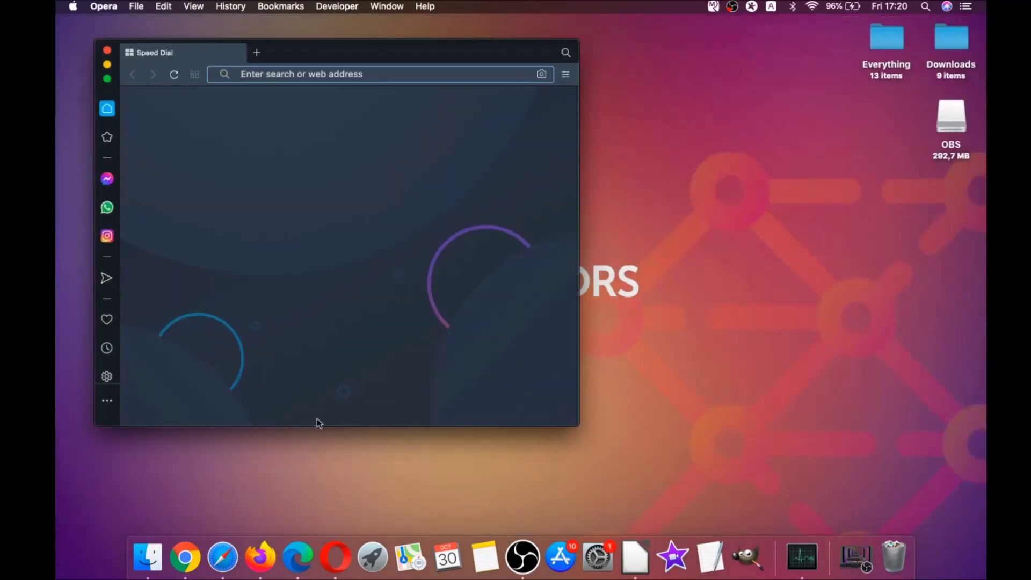
{"action": "left_click", "coordinate": [107, 79]}
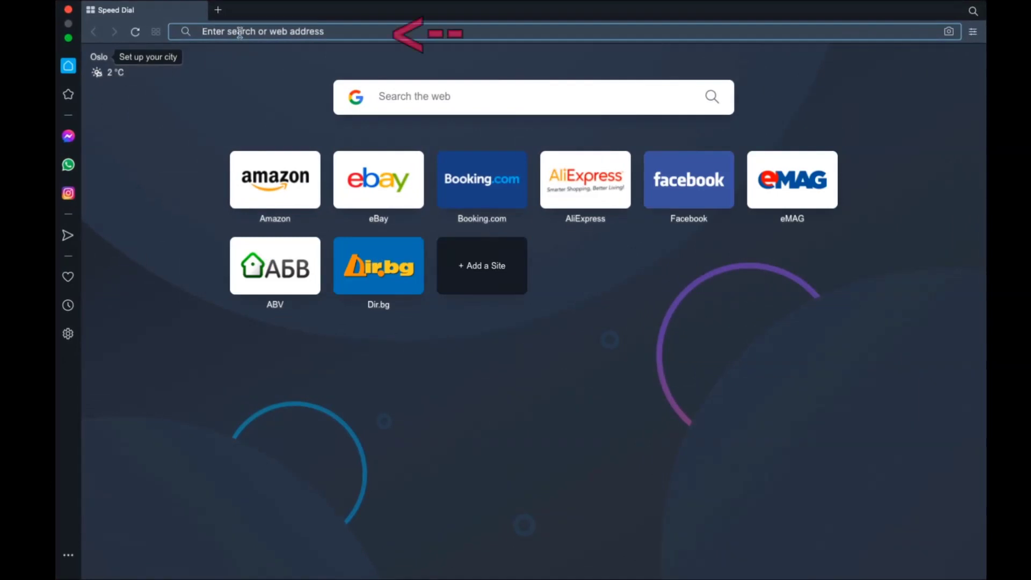
{"action": "type", "text": "opera:"}
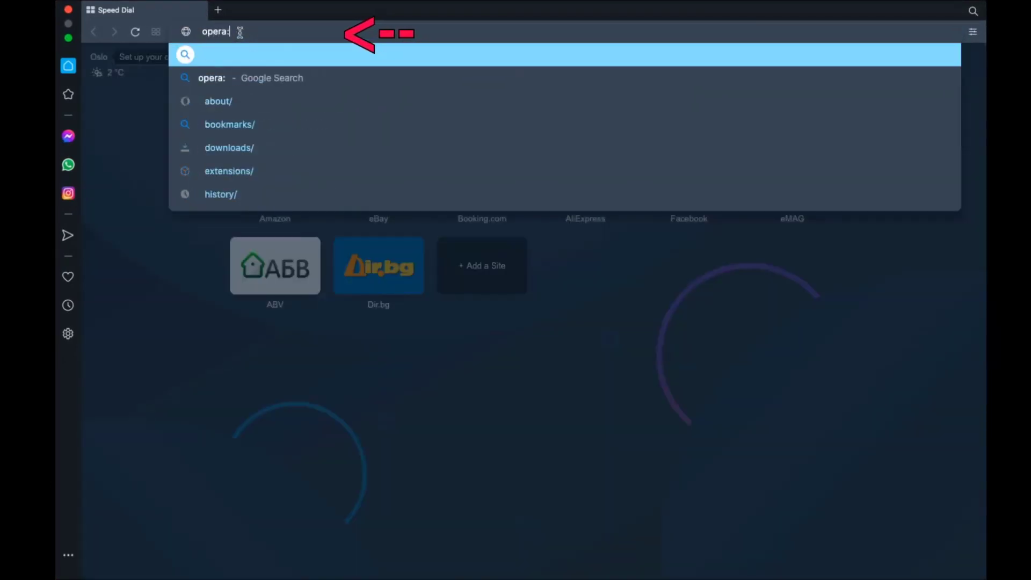
{"action": "type", "text": "//setting"}
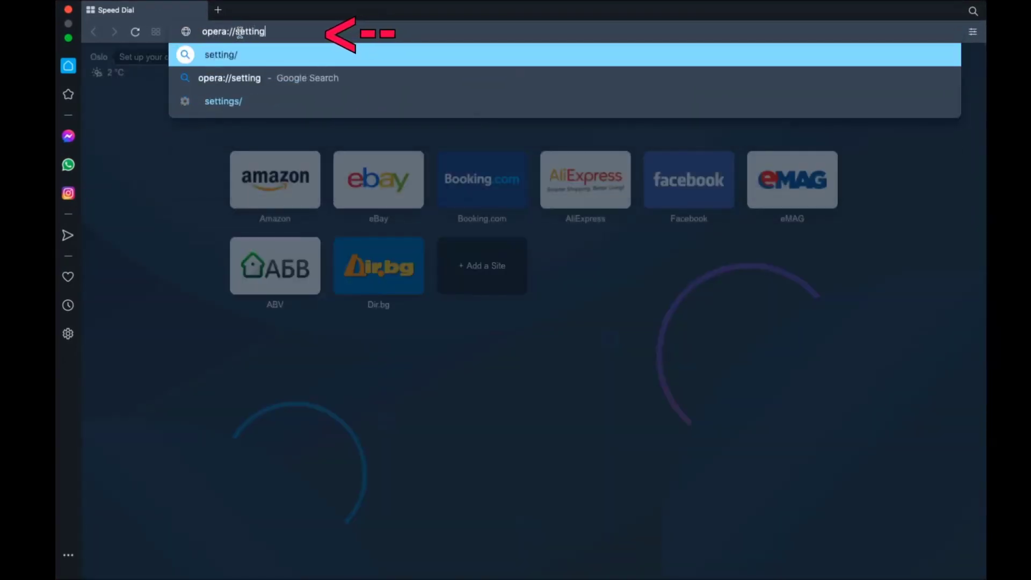
{"action": "type", "text": "s/clearBrowserDa"}
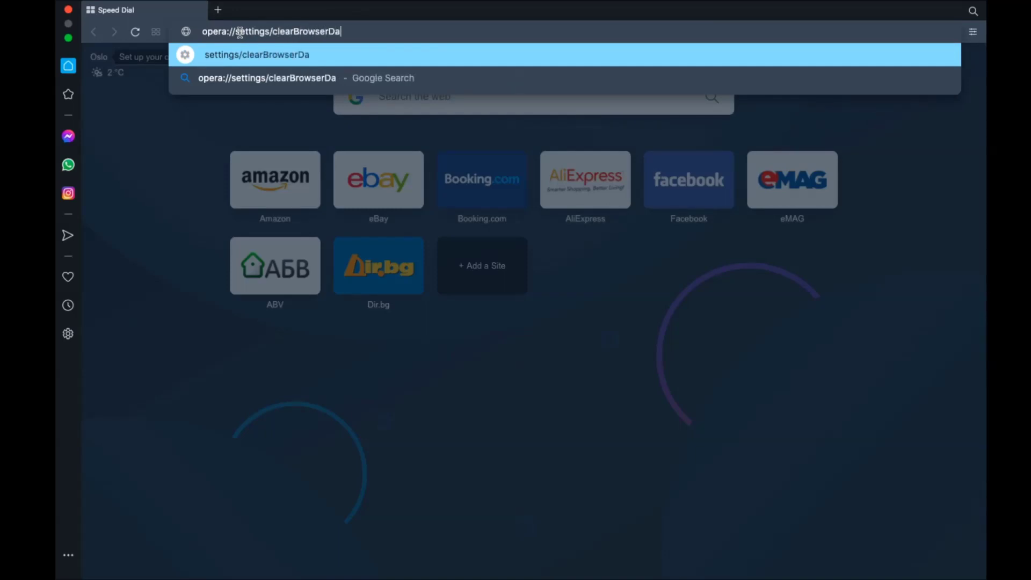
{"action": "type", "text": "ta"}
{"action": "key", "text": "Return"}
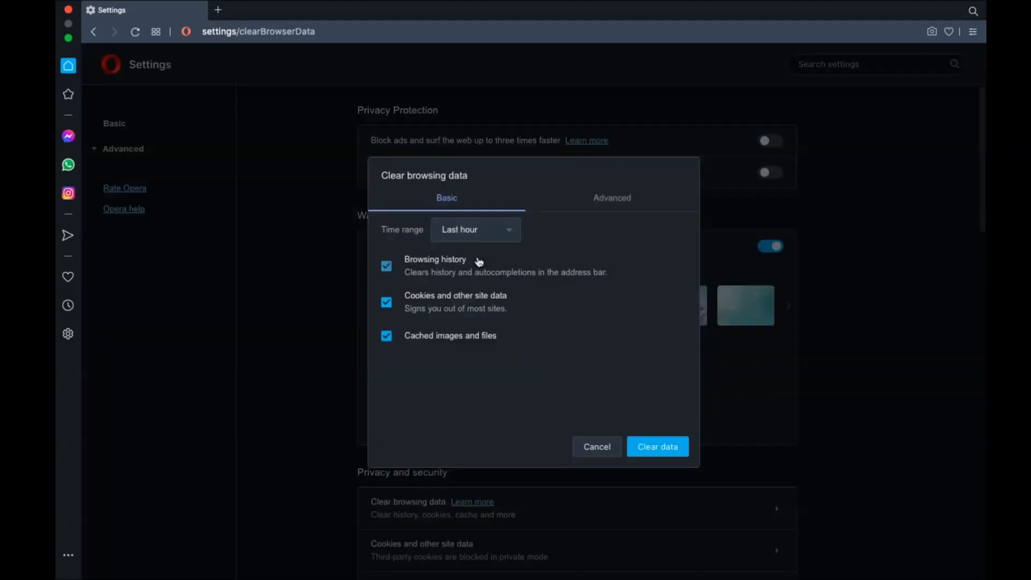
Clear Opera's browsing data for All time, then close the window.
{"action": "left_click", "coordinate": [489, 236]}
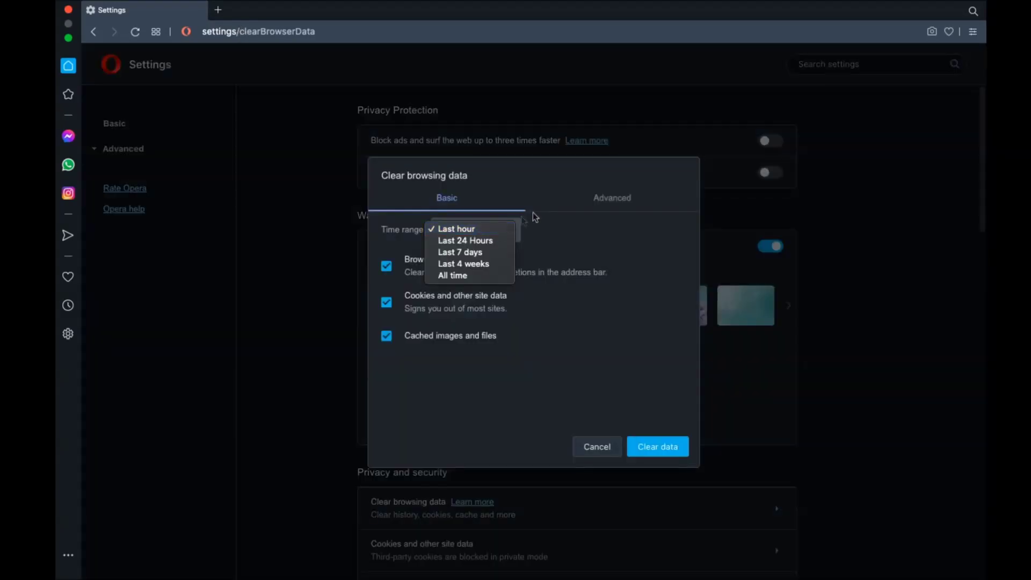
{"action": "left_click", "coordinate": [583, 204]}
{"action": "left_click", "coordinate": [605, 202]}
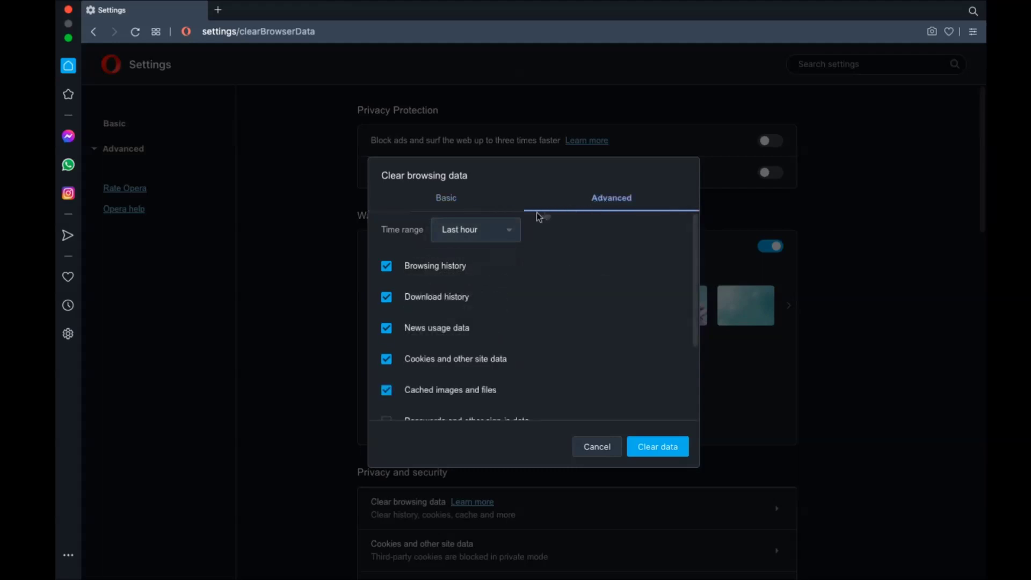
{"action": "left_click", "coordinate": [483, 230]}
{"action": "left_click", "coordinate": [477, 276]}
{"action": "scroll", "coordinate": [472, 275], "scroll_direction": "down", "scroll_amount": 4}
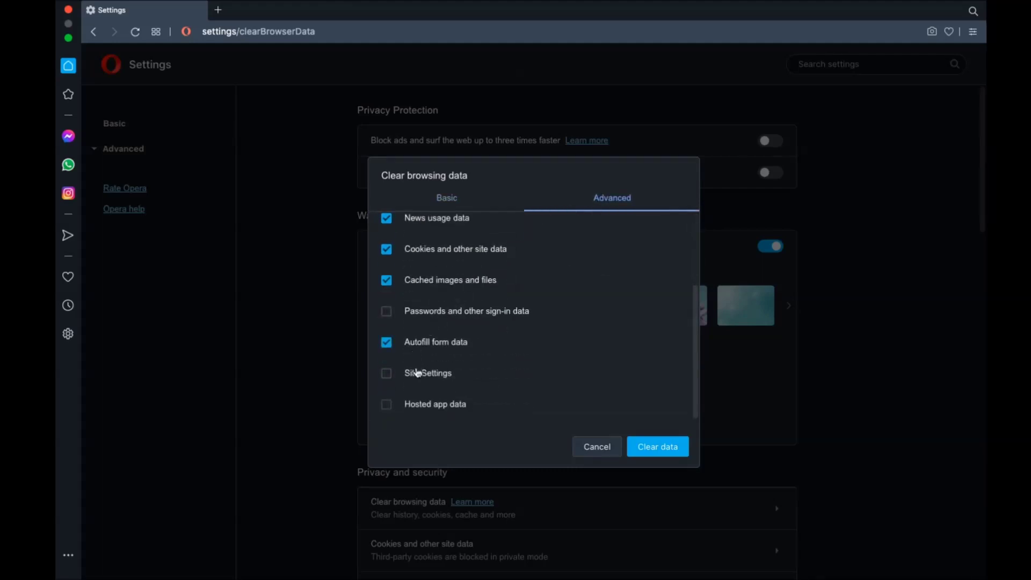
{"action": "left_click", "coordinate": [656, 450]}
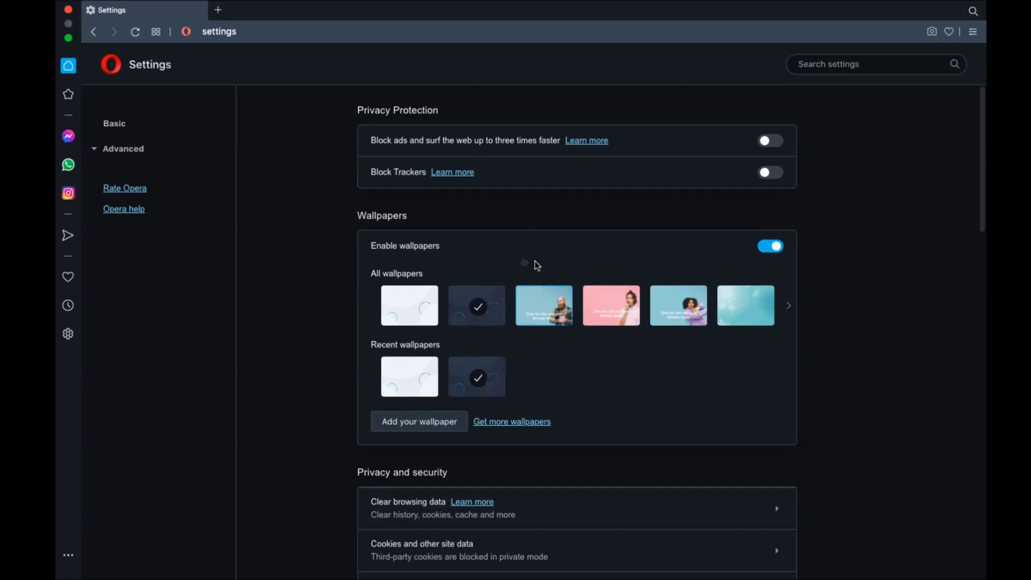
{"action": "left_click", "coordinate": [68, 9]}
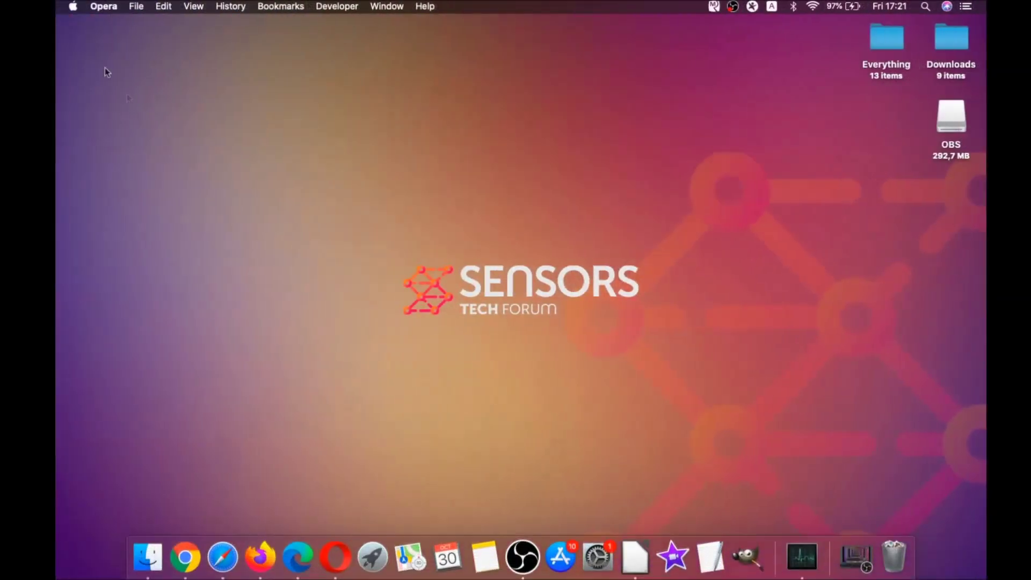